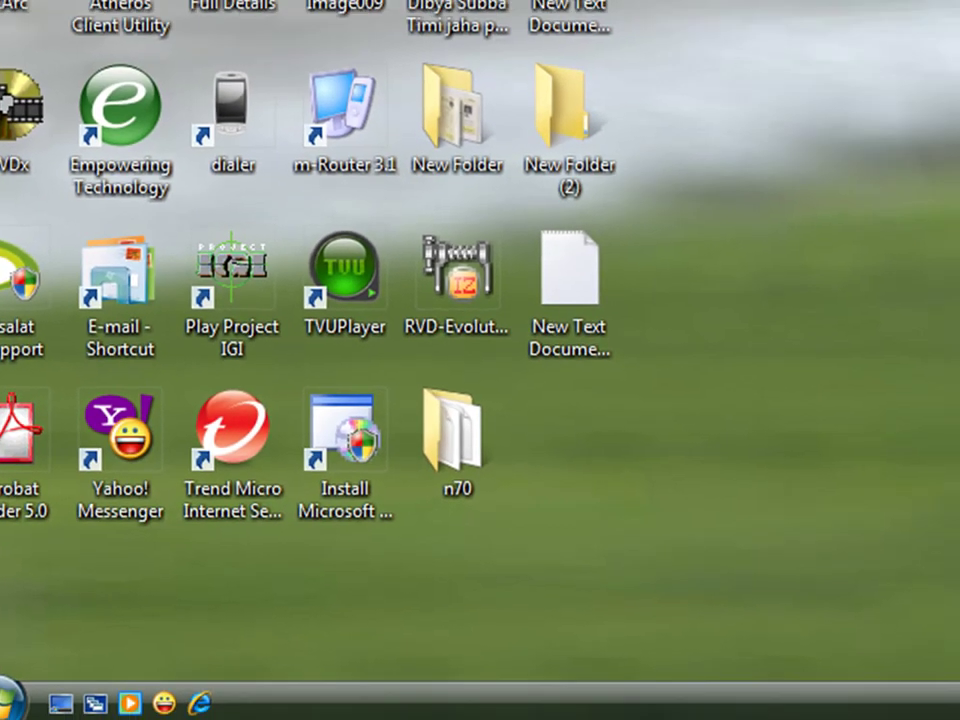
Search the Start menu for 'regedit' to launch Registry Editor.
{"action": "key", "text": "shift+F10"}
{"action": "key", "text": "Escape"}
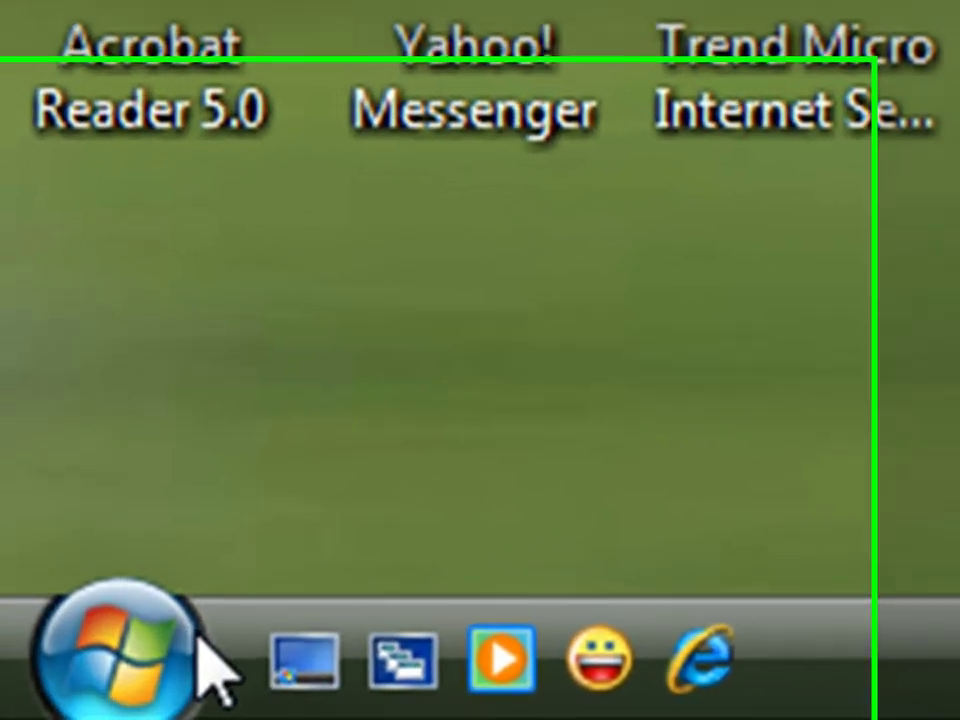
{"action": "left_click", "coordinate": [150, 642]}
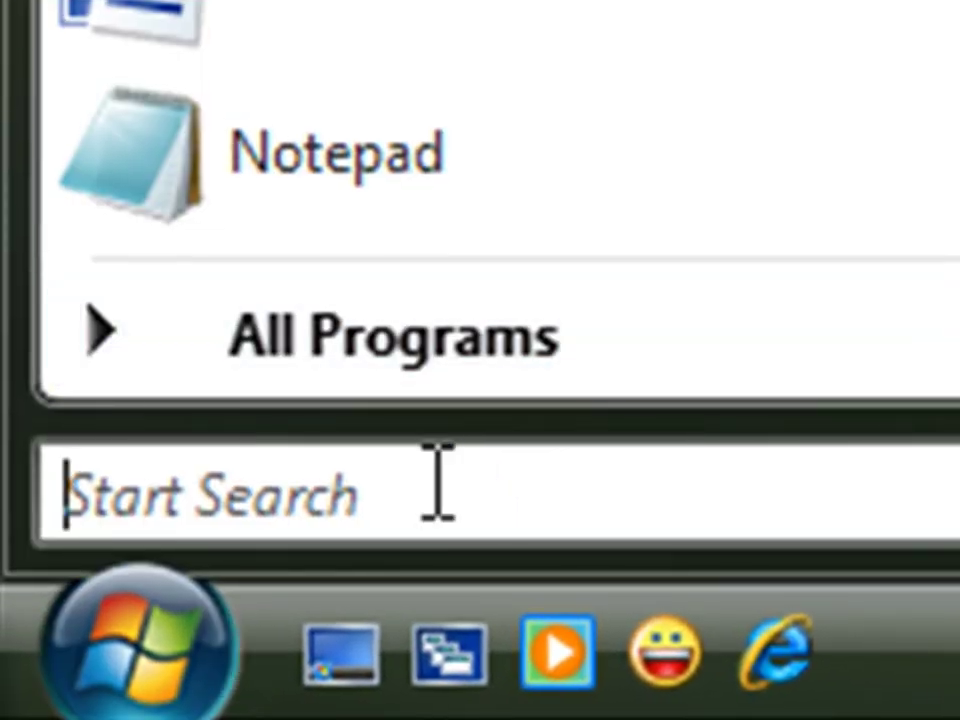
{"action": "left_click", "coordinate": [437, 480]}
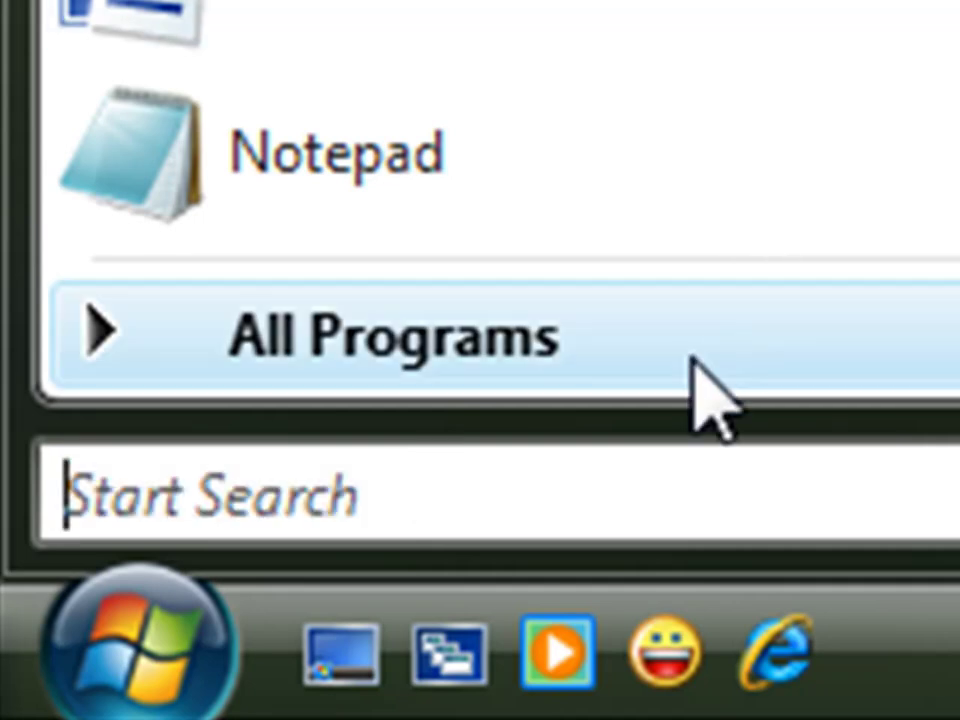
{"action": "left_click", "coordinate": [584, 505]}
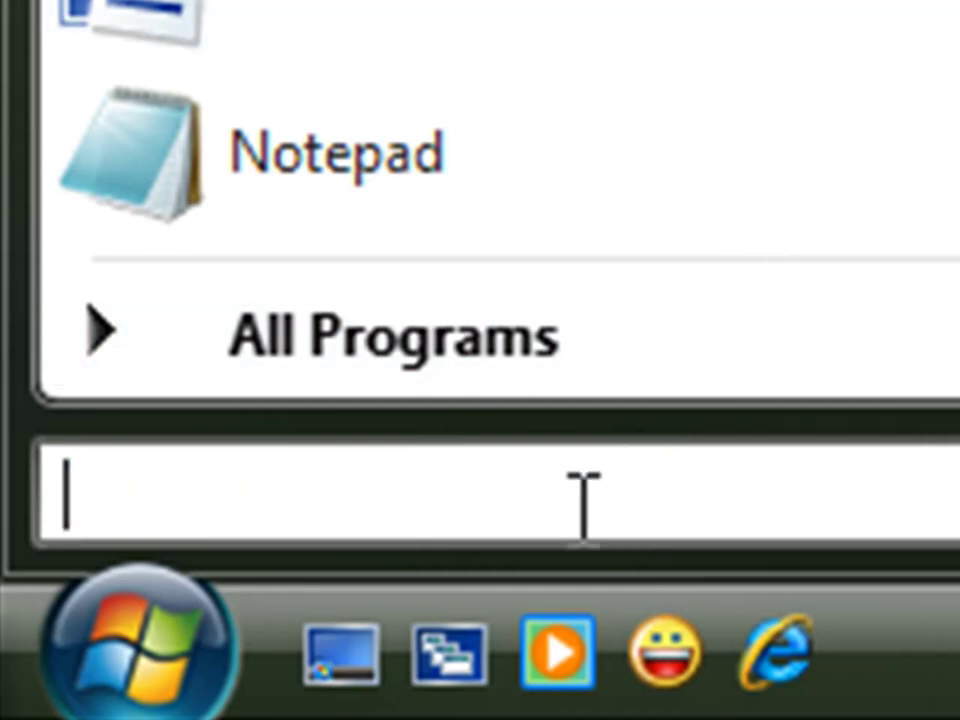
{"action": "type", "text": "re"}
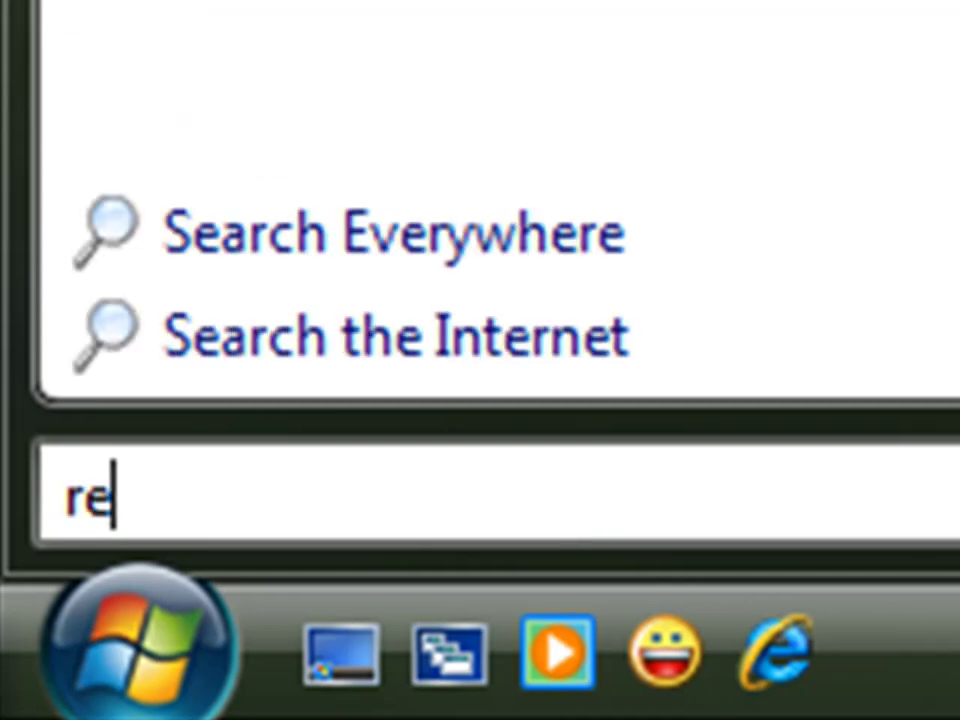
{"action": "type", "text": "gedit"}
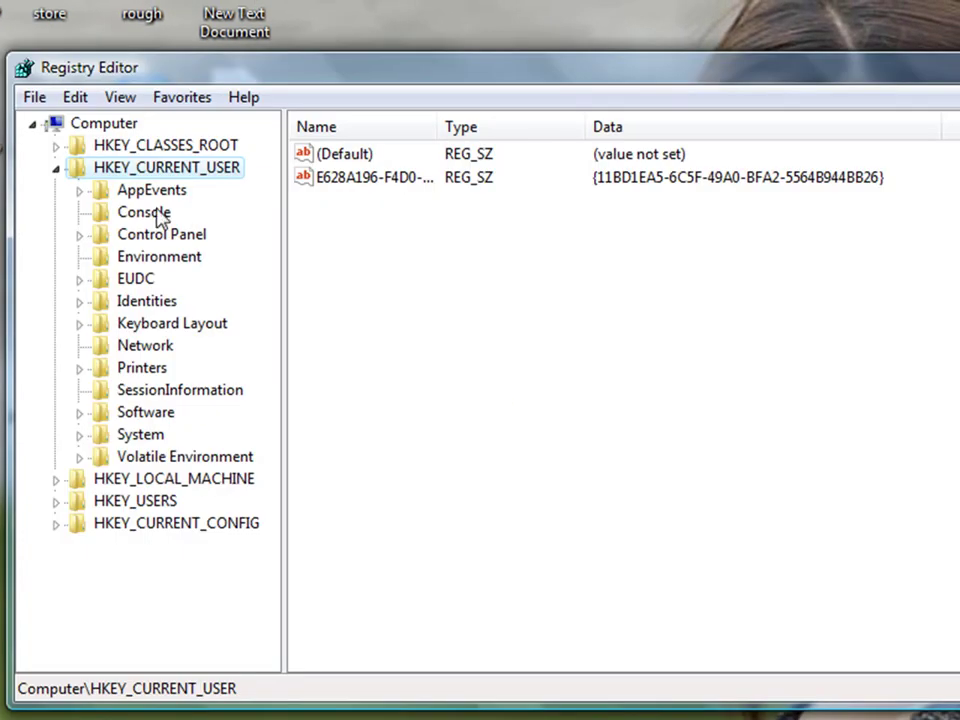
Expand HKEY_CURRENT_USER and its Software key, scrolling down to the Yahoo key.
{"action": "left_click", "coordinate": [57, 168]}
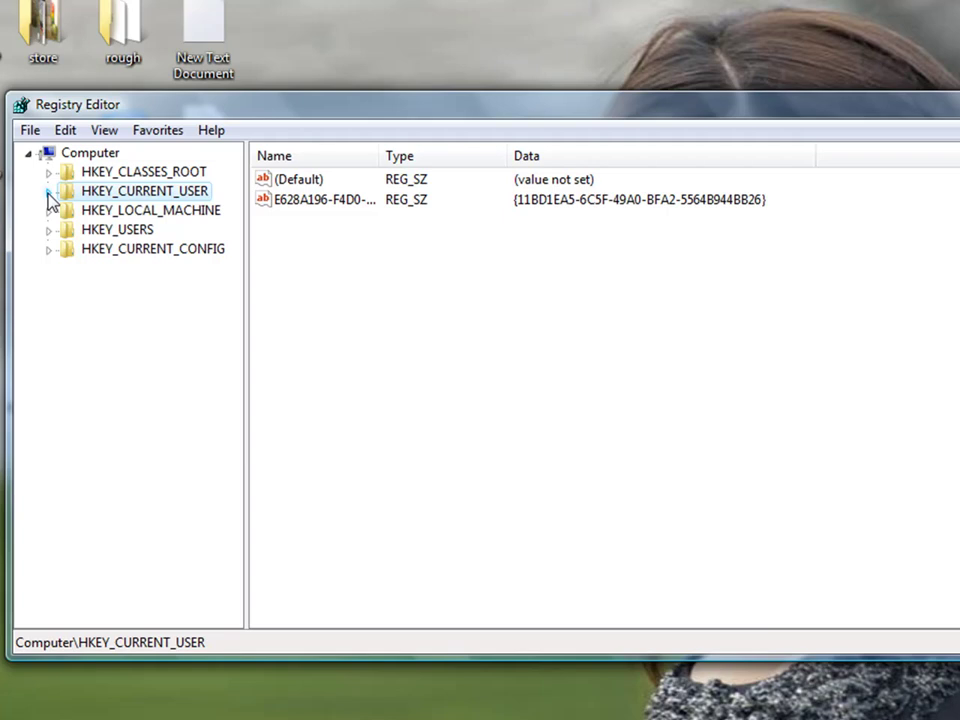
{"action": "left_click", "coordinate": [49, 191]}
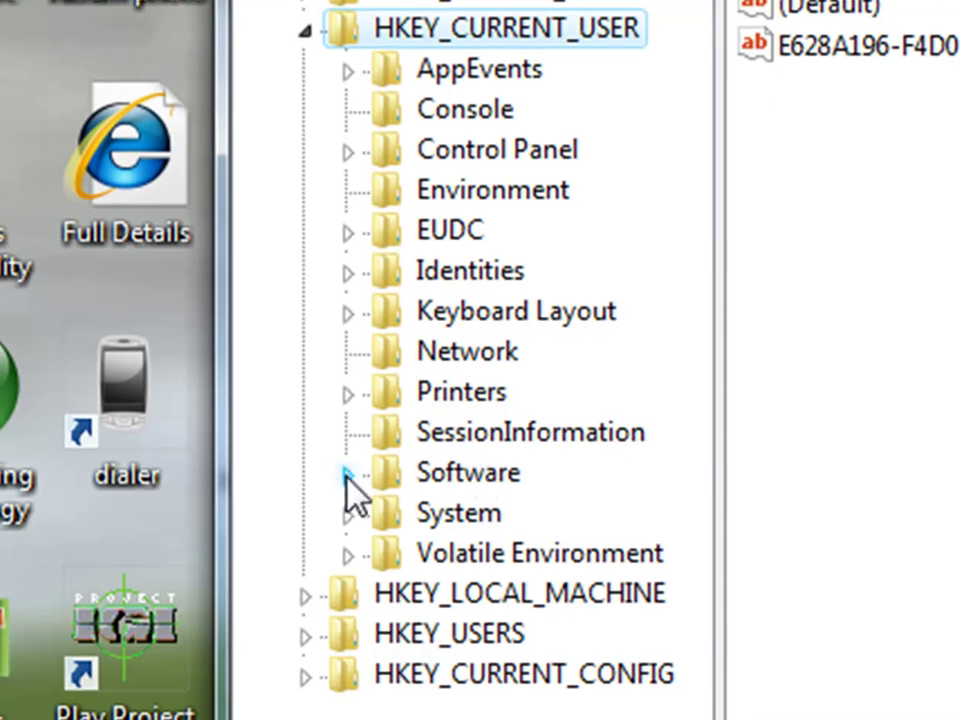
{"action": "left_click", "coordinate": [347, 474]}
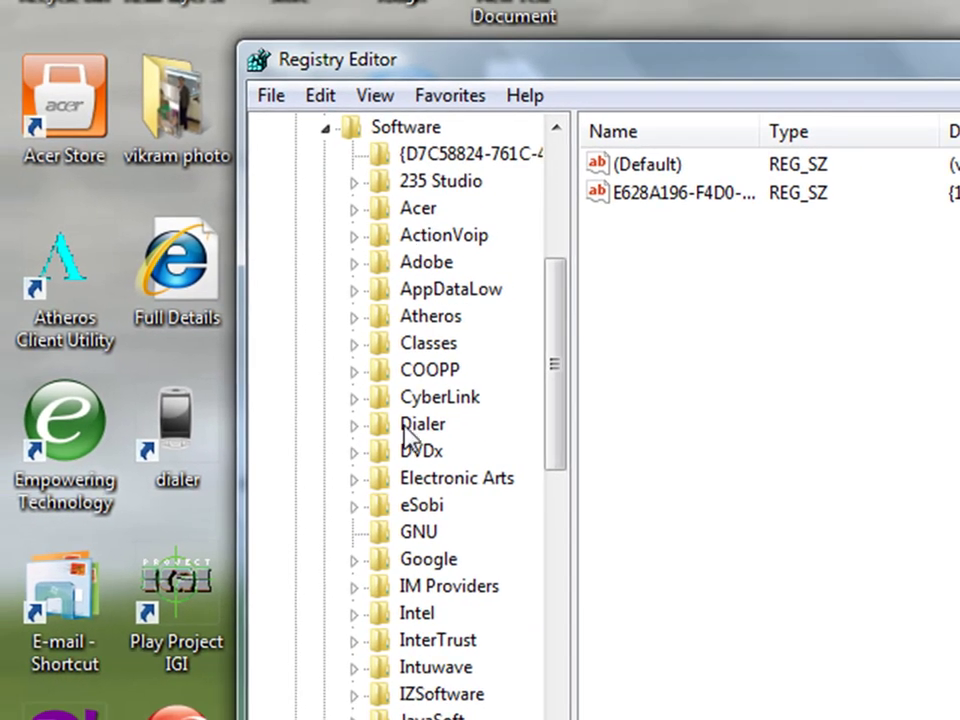
{"action": "scroll", "coordinate": [400, 410], "scroll_direction": "down", "scroll_amount": 3}
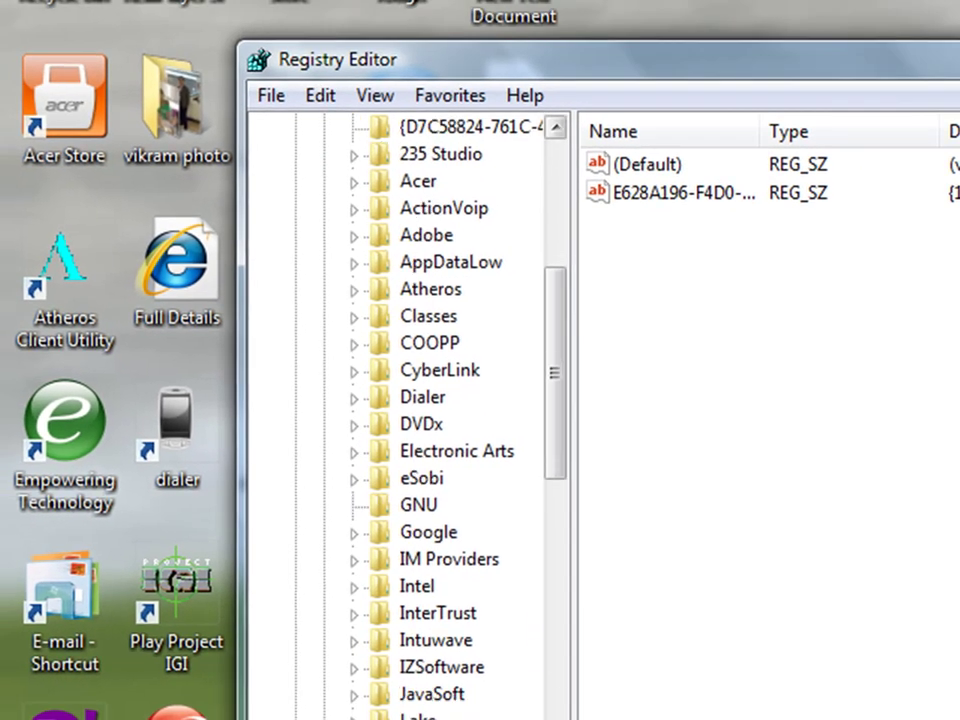
{"action": "scroll", "coordinate": [450, 410], "scroll_direction": "down", "scroll_amount": 9}
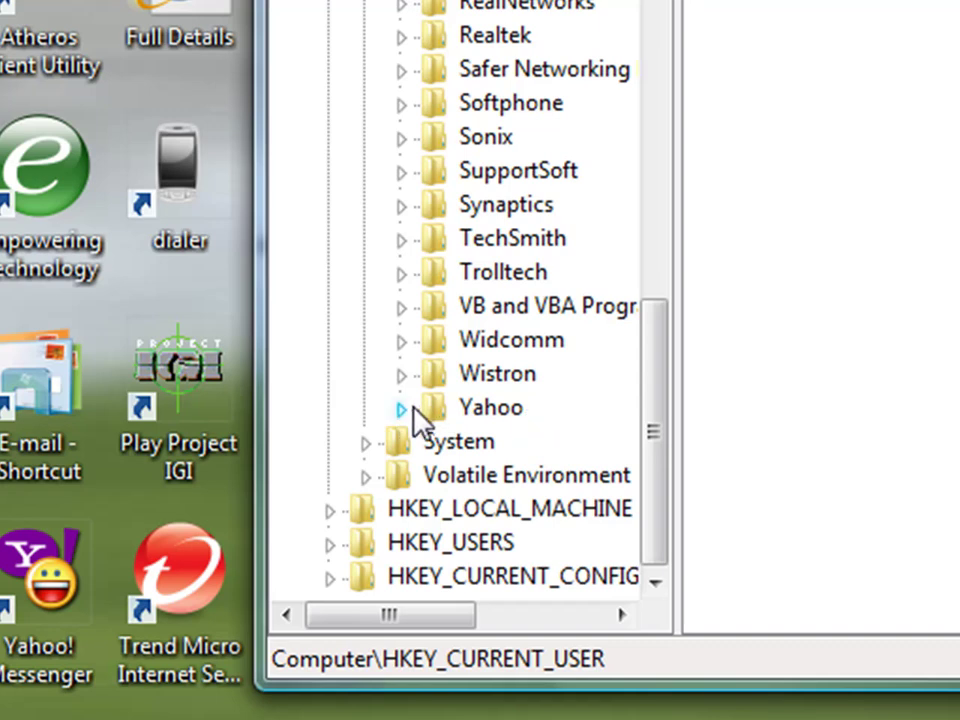
Expand Yahoo and its pager key, then select the Test key to show its values.
{"action": "left_click", "coordinate": [401, 410]}
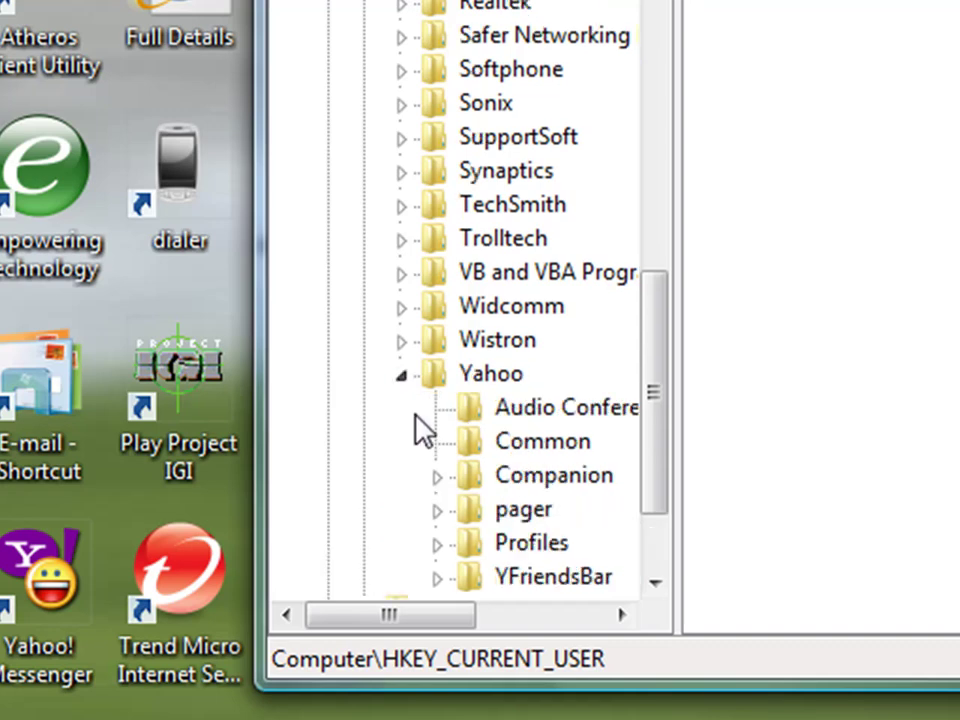
{"action": "left_click", "coordinate": [659, 585]}
{"action": "left_click", "coordinate": [659, 585]}
{"action": "left_click", "coordinate": [659, 585]}
{"action": "left_click", "coordinate": [659, 585]}
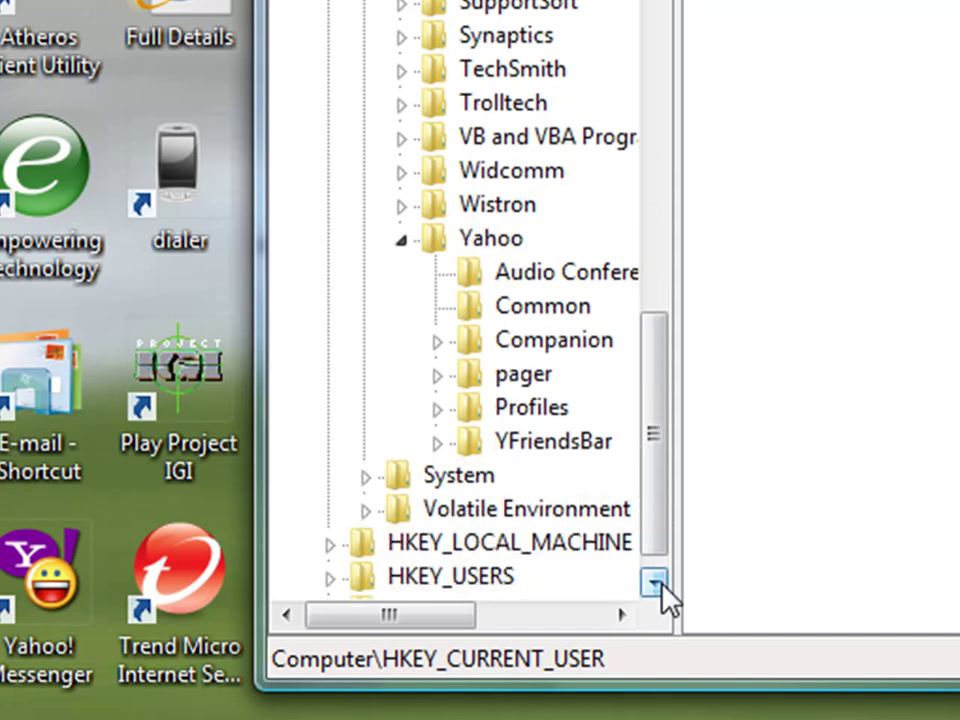
{"action": "left_click", "coordinate": [659, 585]}
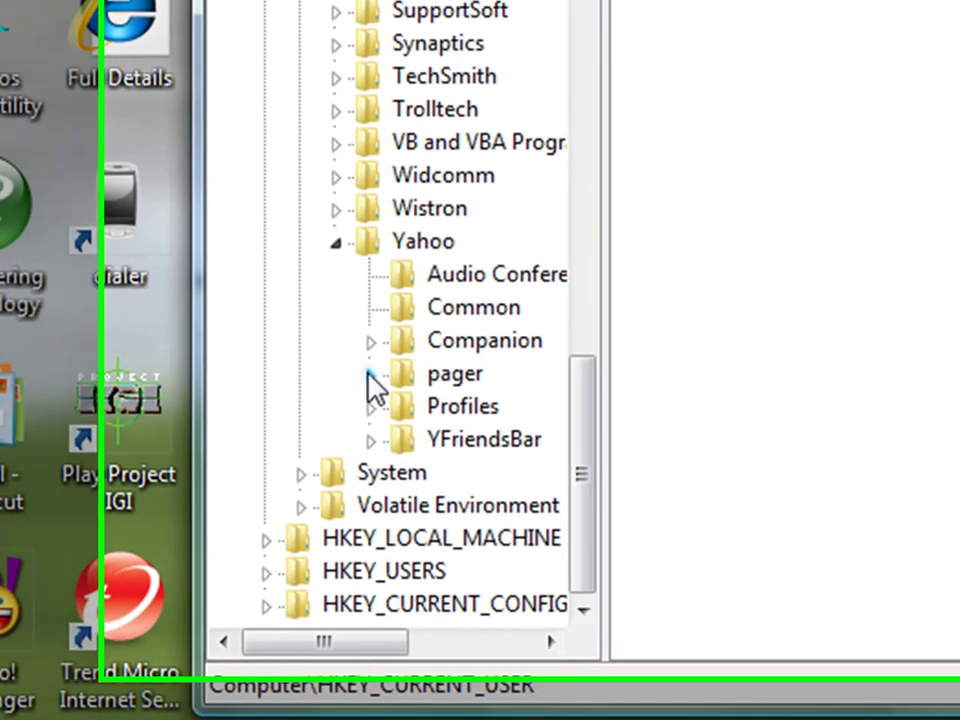
{"action": "left_click", "coordinate": [437, 341]}
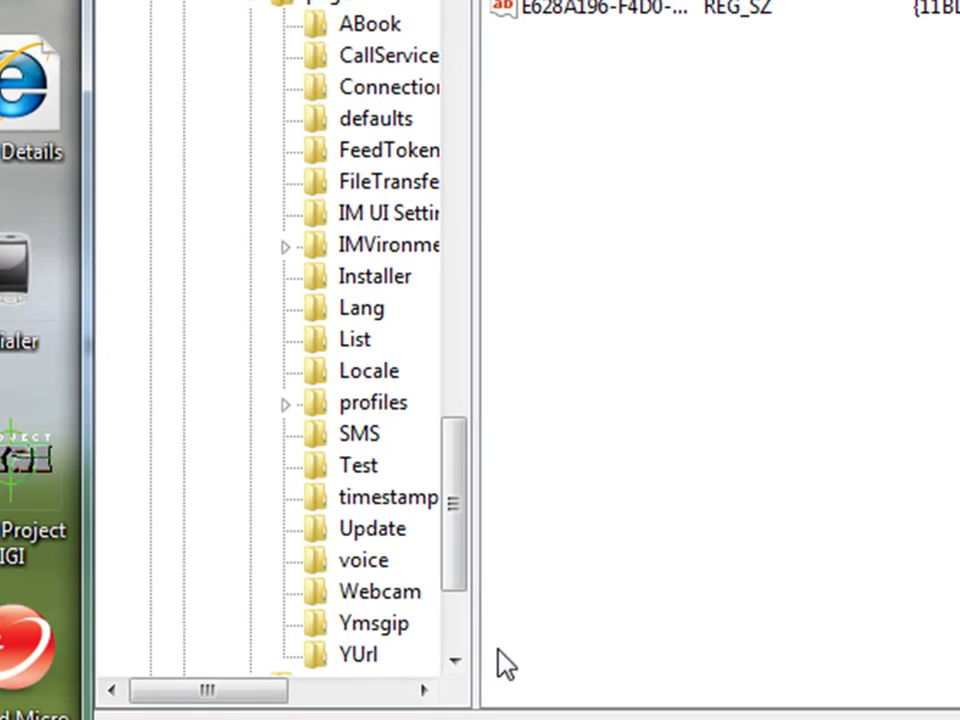
{"action": "left_click", "coordinate": [455, 660]}
{"action": "left_click", "coordinate": [455, 660]}
{"action": "left_click", "coordinate": [455, 660]}
{"action": "left_click", "coordinate": [455, 660]}
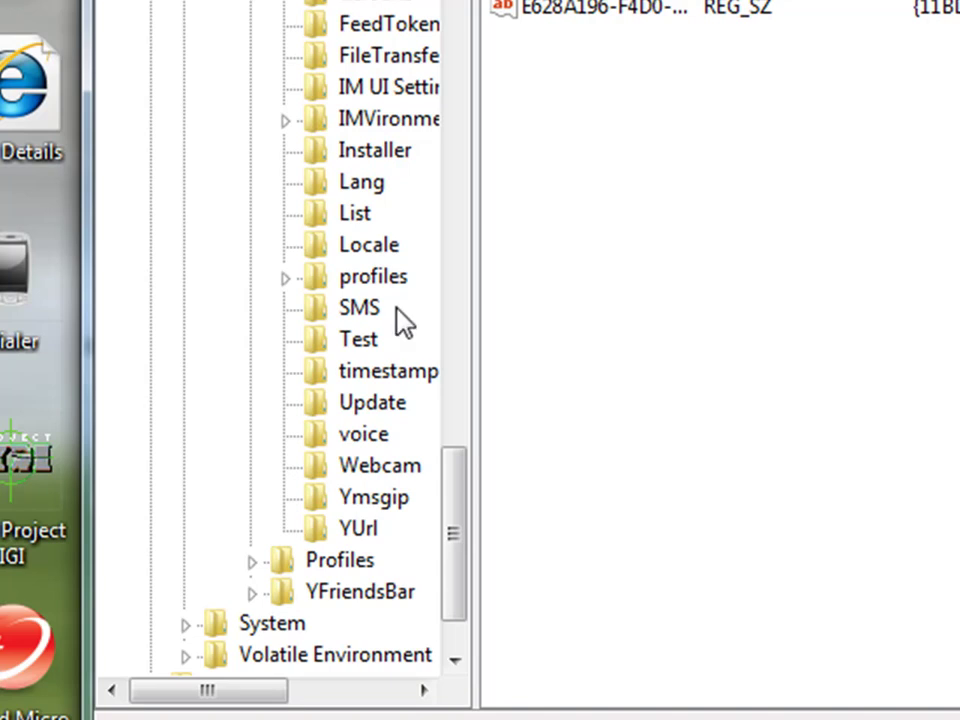
{"action": "left_click", "coordinate": [362, 342]}
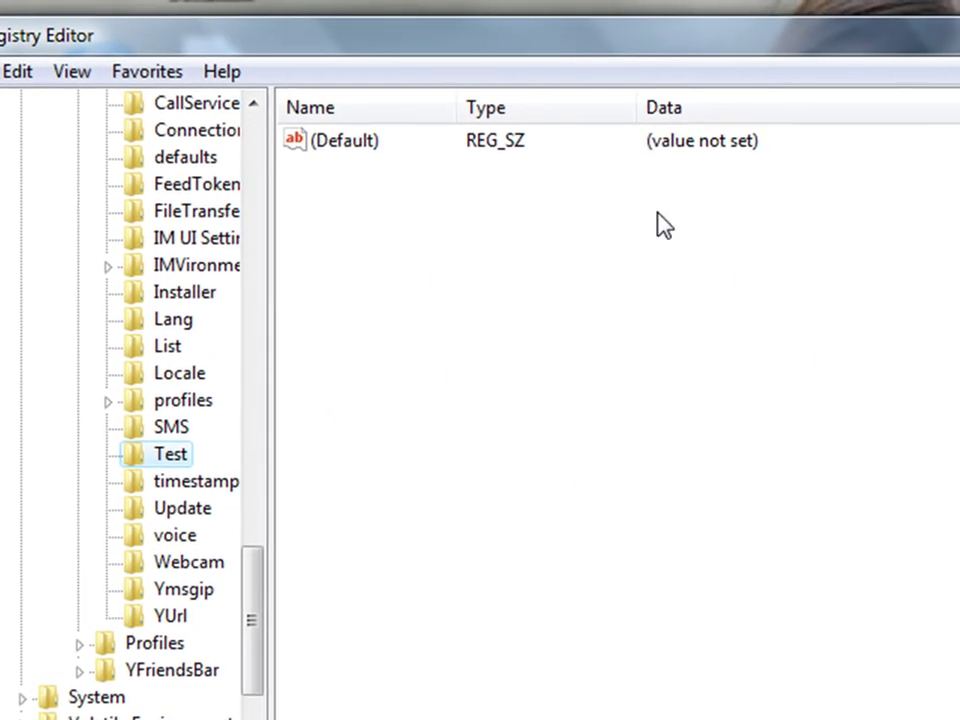
Create a DWORD (32-bit) value from the Test key's right-pane New menu.
{"action": "left_click", "coordinate": [317, 145]}
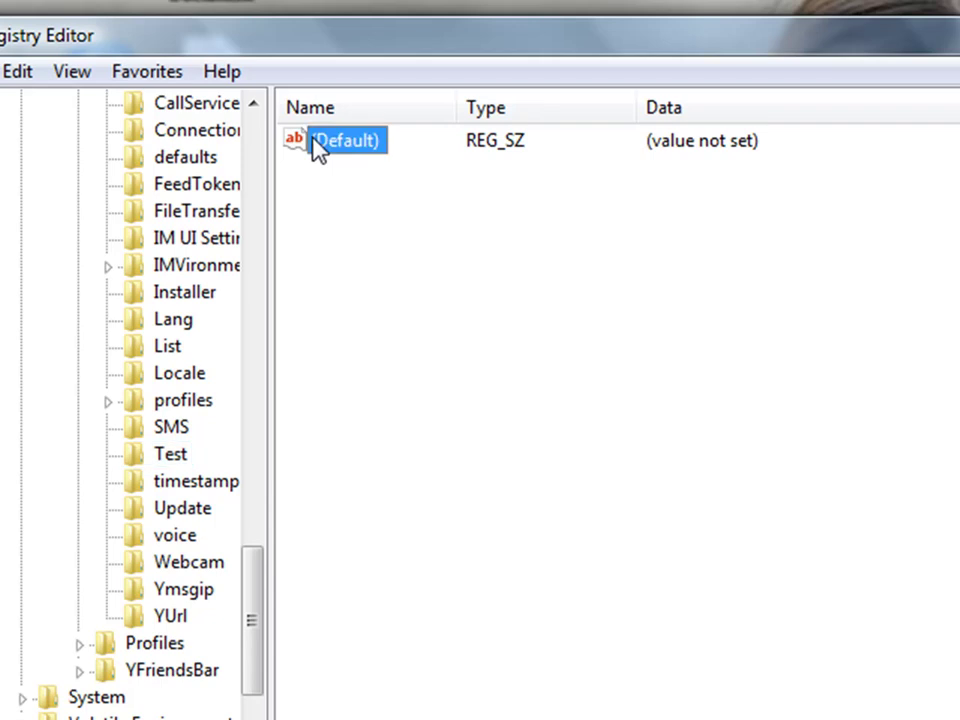
{"action": "left_click", "coordinate": [667, 165]}
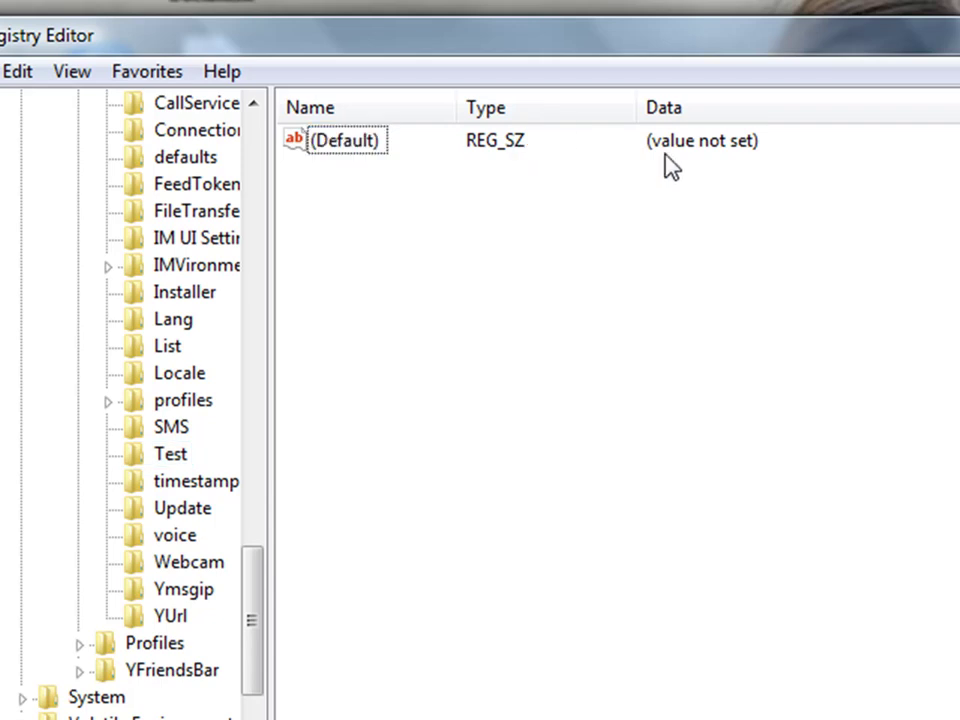
{"action": "right_click", "coordinate": [492, 204]}
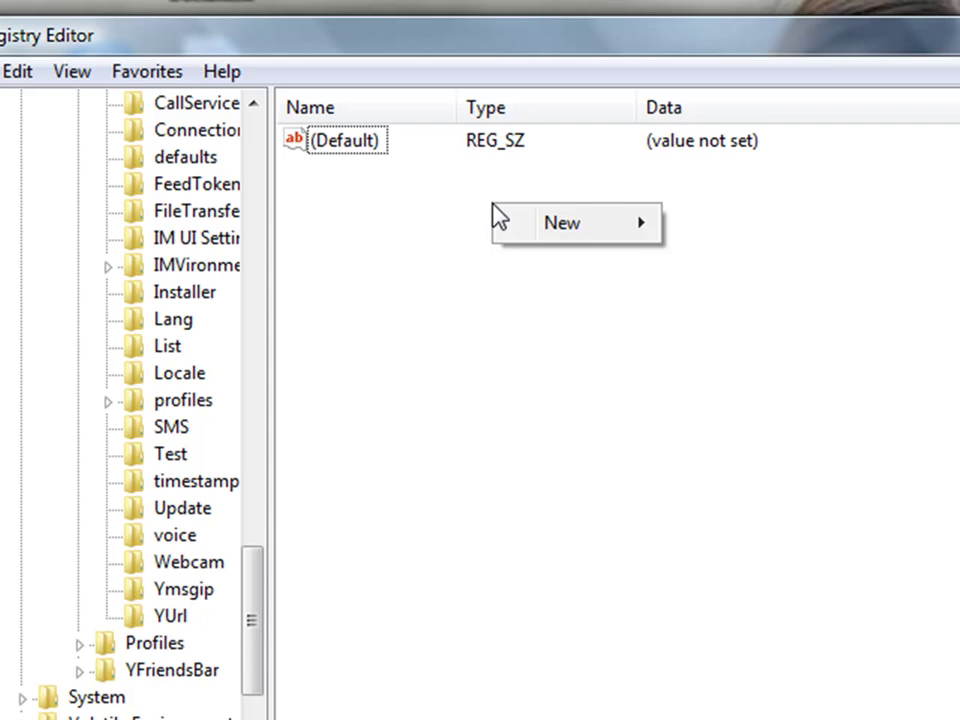
{"action": "mouse_move", "coordinate": [614, 243]}
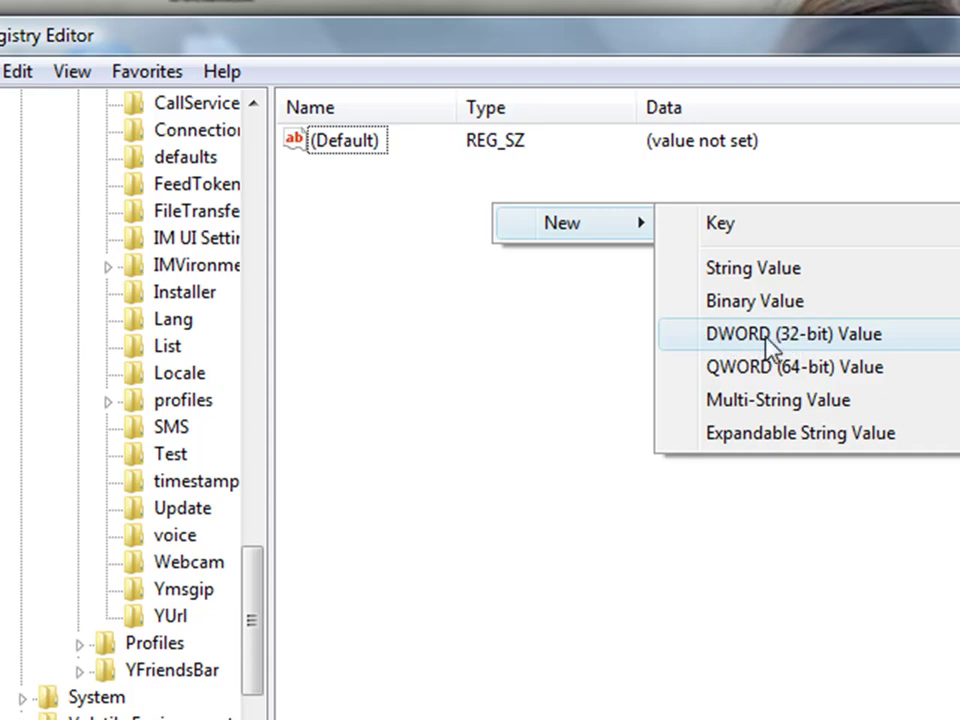
{"action": "left_click", "coordinate": [768, 336]}
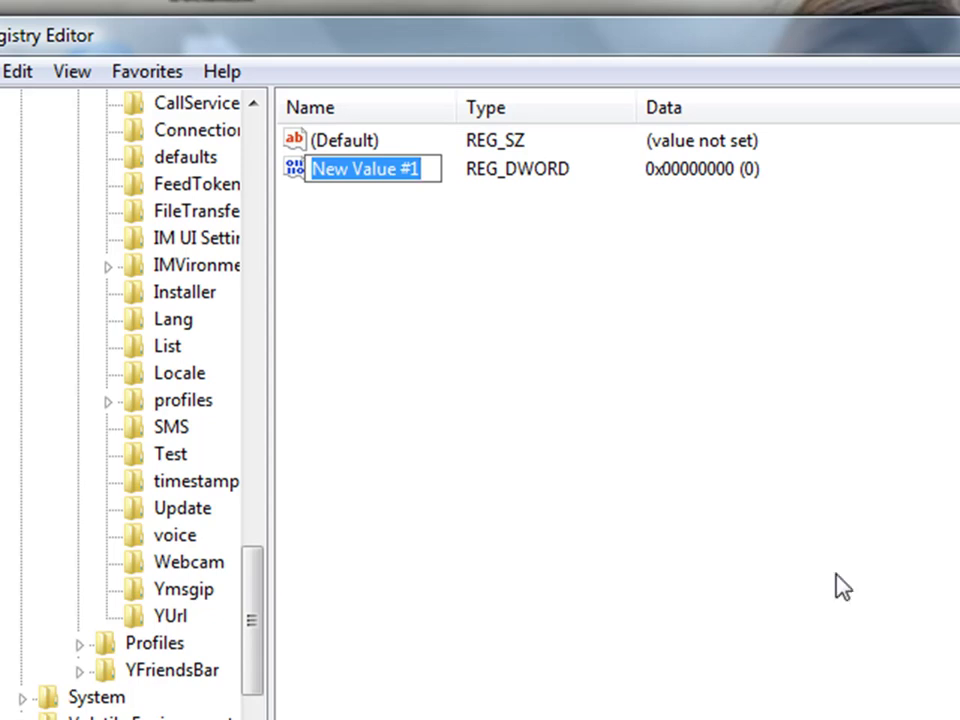
Open New Value #1's data editor and close it without changes.
{"action": "key", "text": "alt+Tab"}
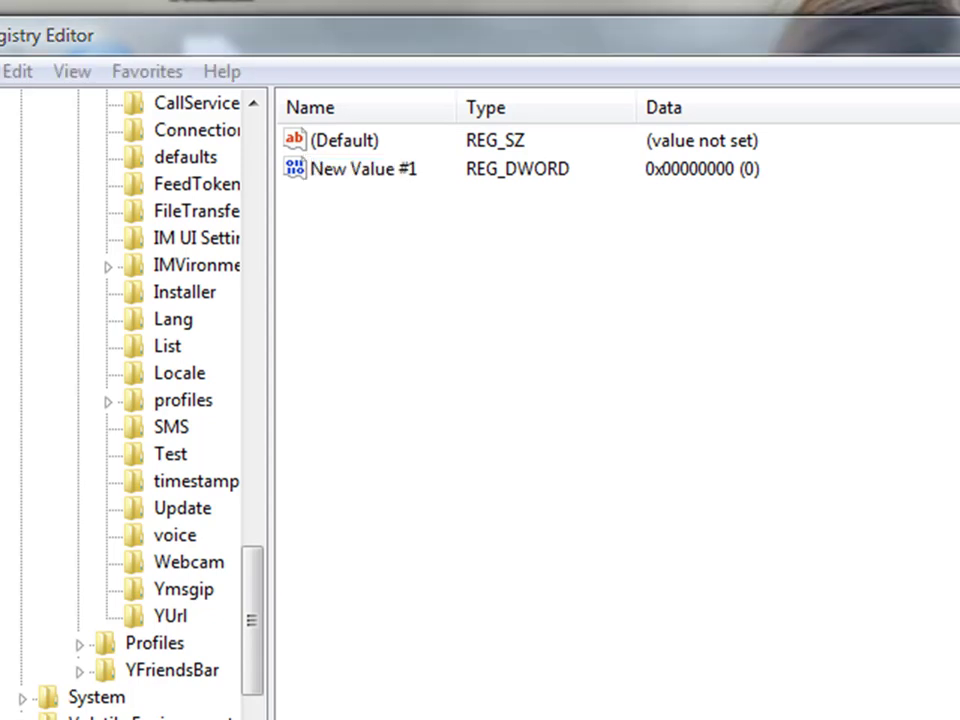
{"action": "key", "text": "F2"}
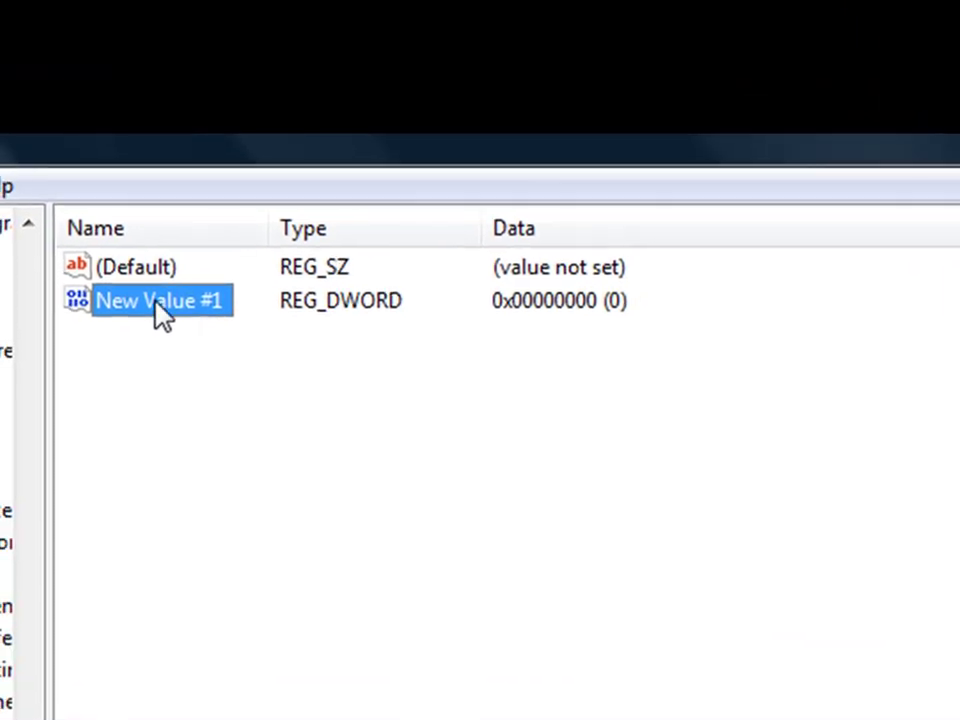
{"action": "right_click", "coordinate": [161, 314]}
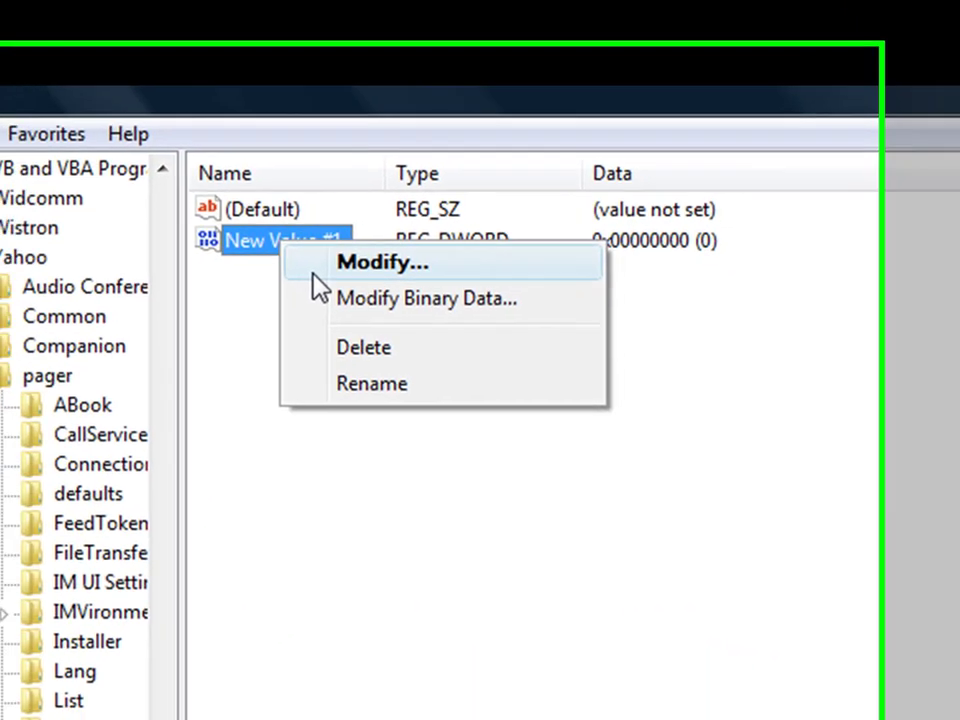
{"action": "left_click", "coordinate": [250, 324]}
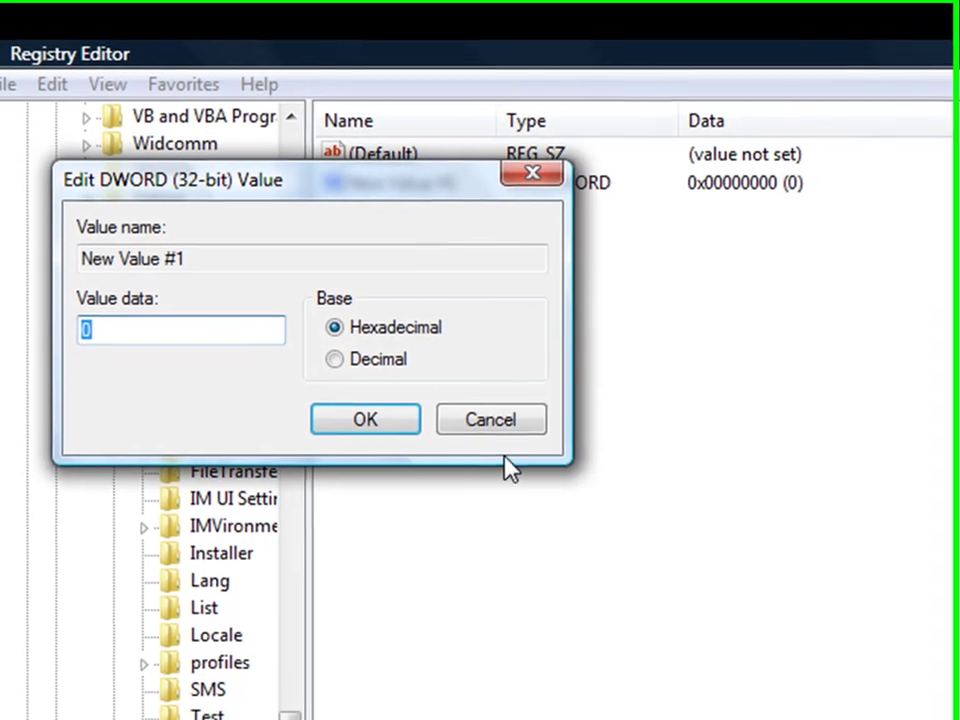
{"action": "left_click", "coordinate": [444, 452]}
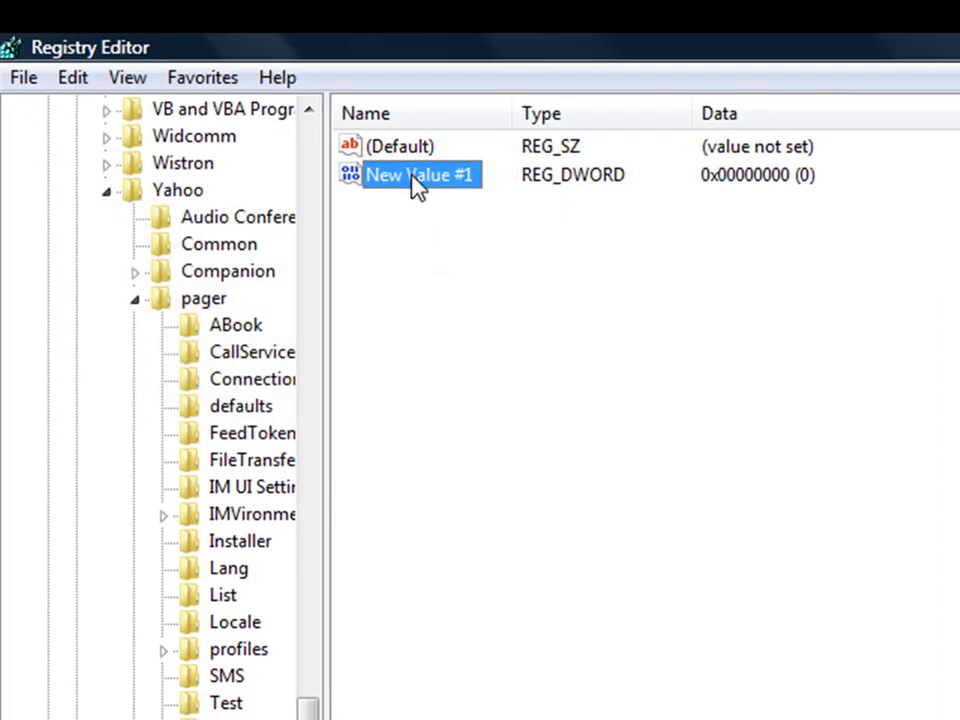
Rename New Value #1 to 'Plural', correcting the mistyped name.
{"action": "right_click", "coordinate": [417, 187]}
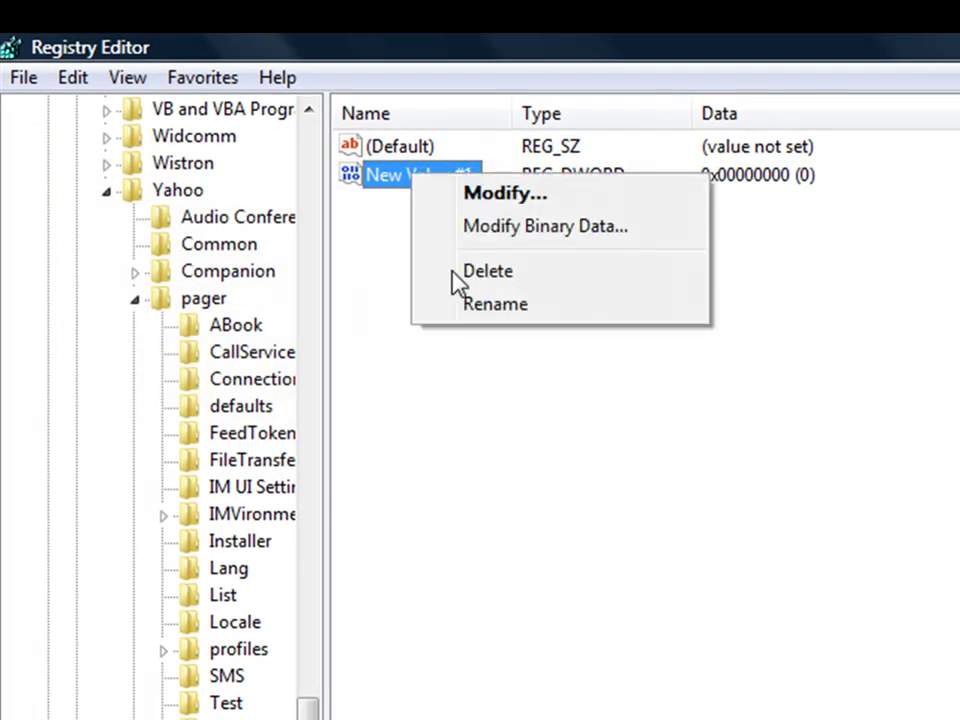
{"action": "left_click", "coordinate": [459, 310]}
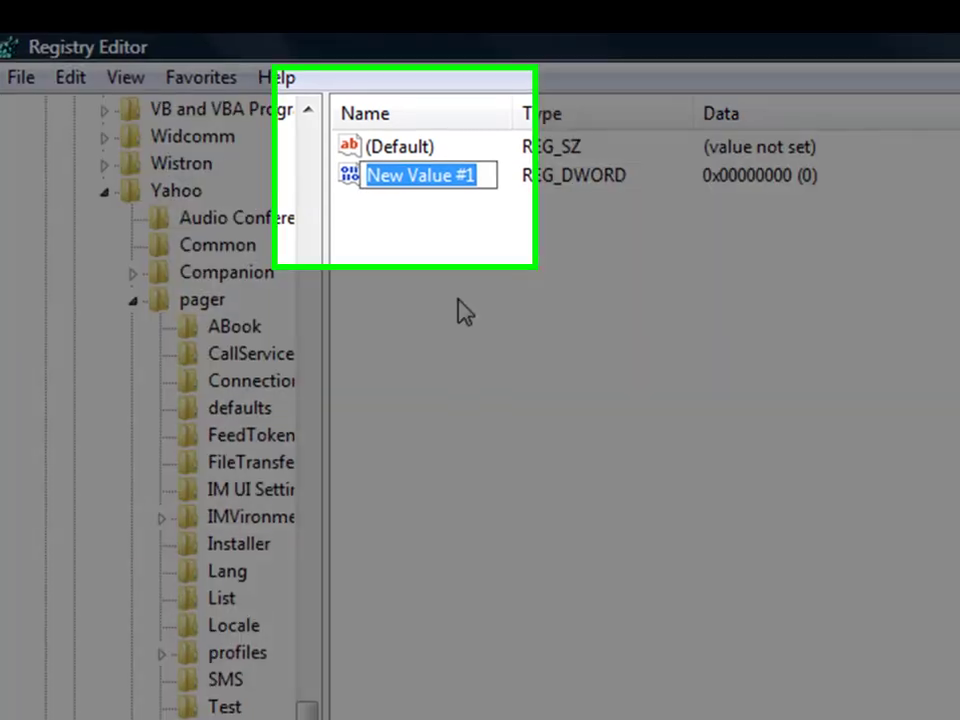
{"action": "type", "text": "plura"}
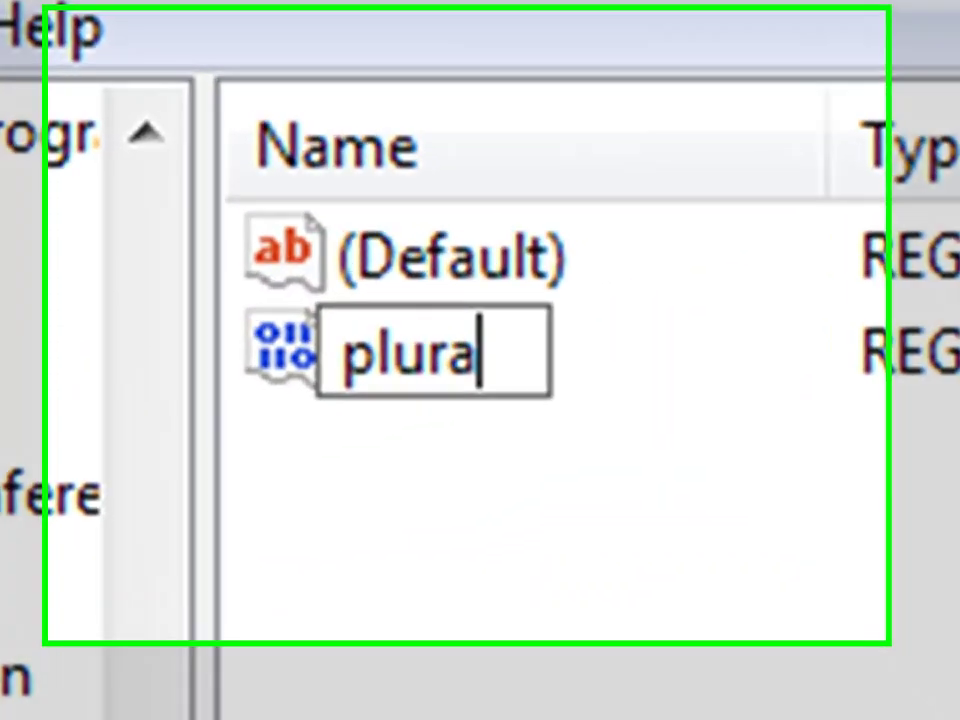
{"action": "type", "text": "l"}
{"action": "key", "text": "BackSpace"}
{"action": "key", "text": "BackSpace"}
{"action": "key", "text": "BackSpace"}
{"action": "key", "text": "BackSpace"}
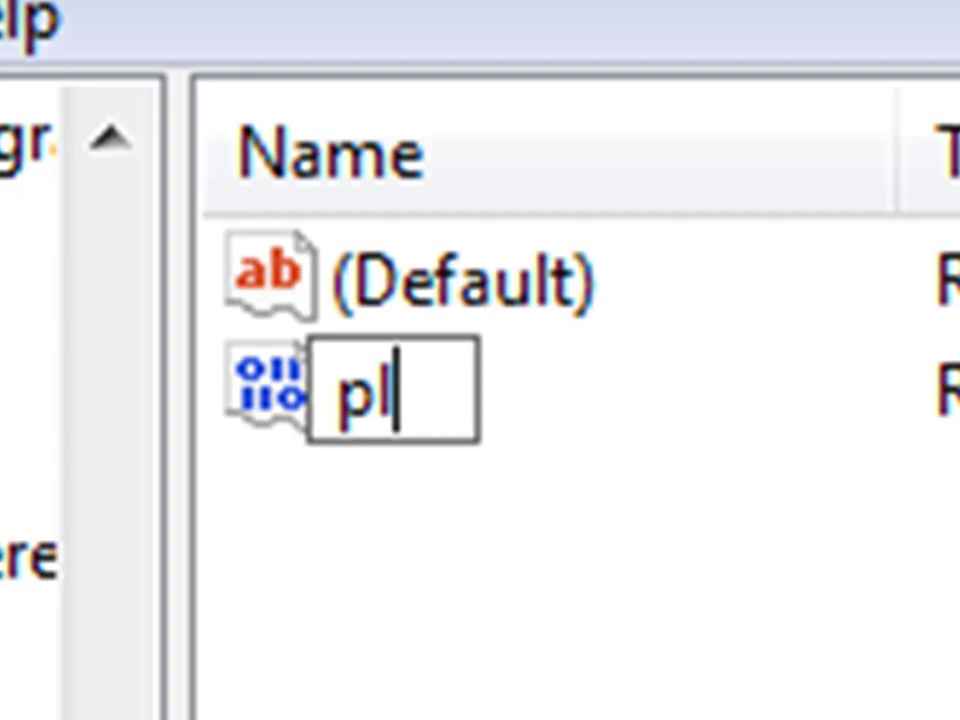
{"action": "key", "text": "BackSpace"}
{"action": "key", "text": "BackSpace"}
{"action": "type", "text": "P"}
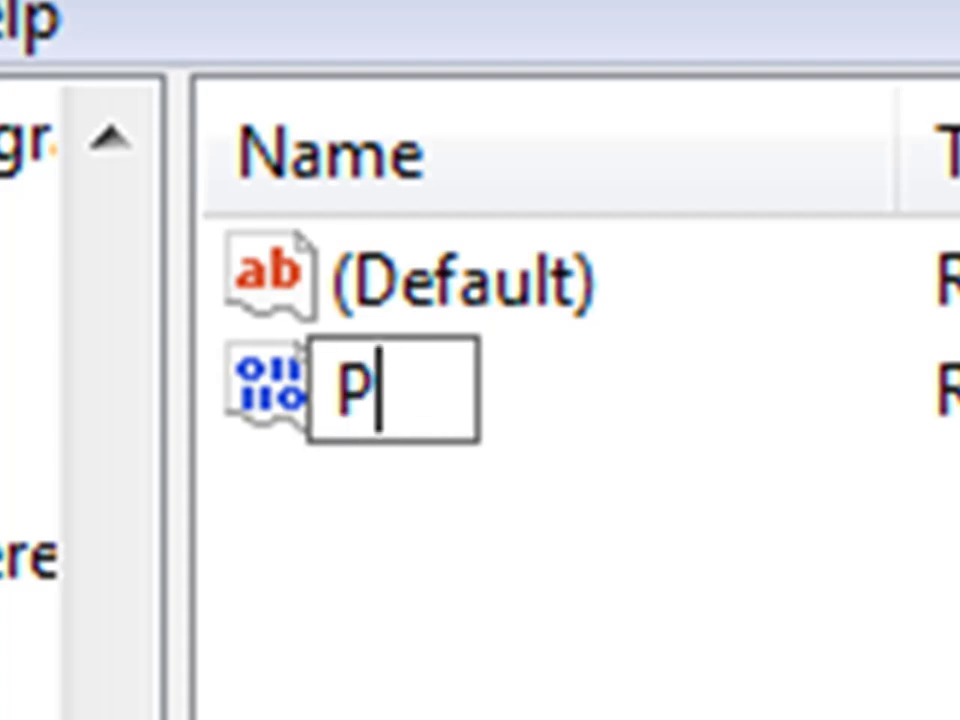
{"action": "type", "text": "lura"}
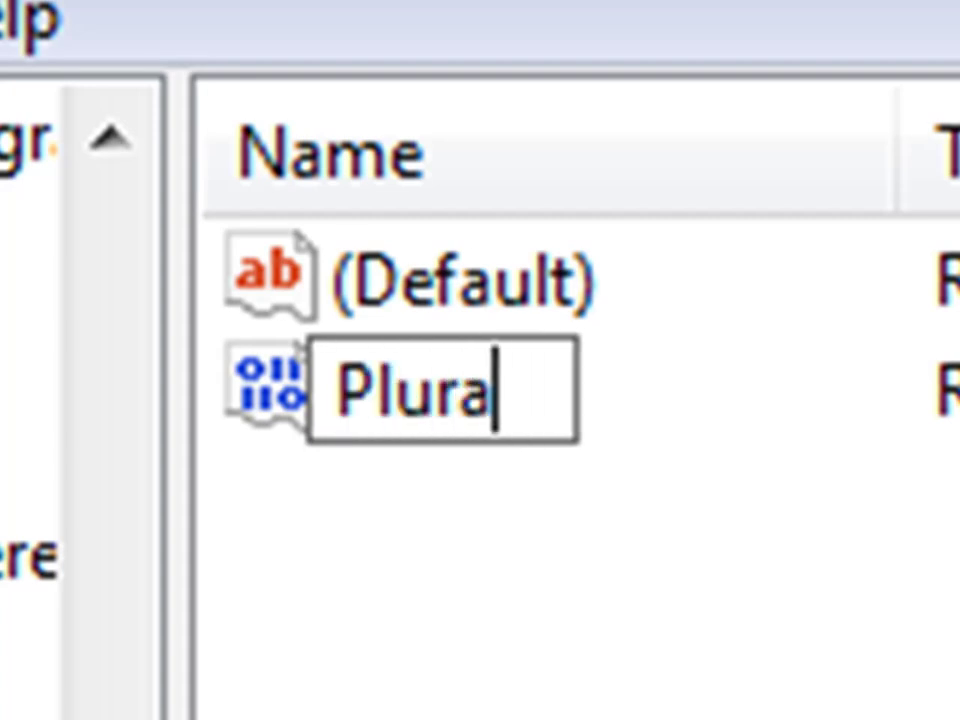
{"action": "type", "text": "l"}
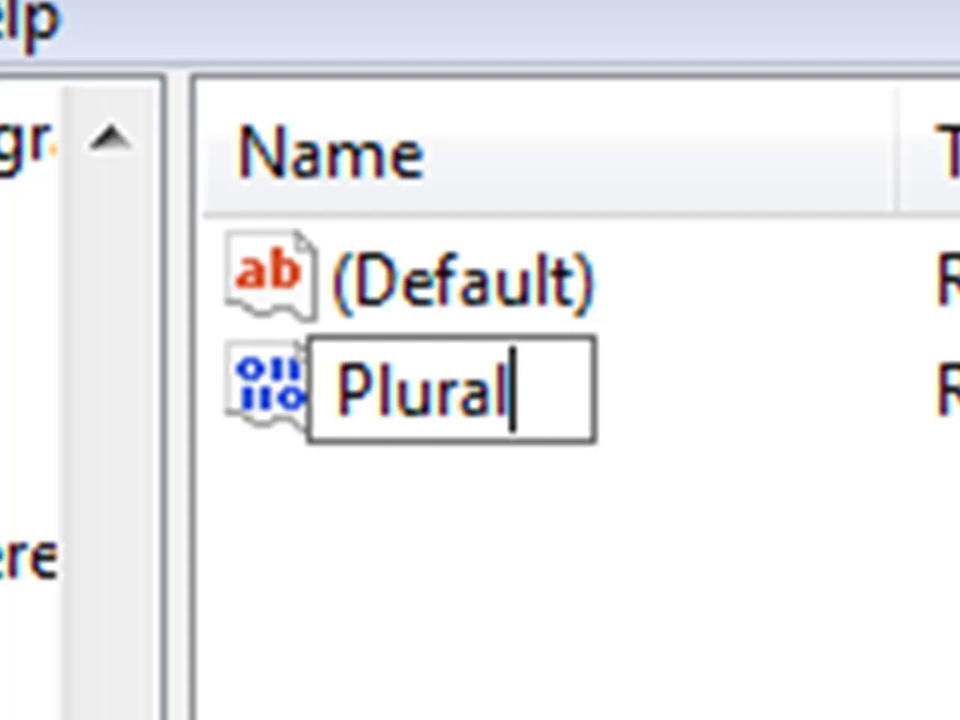
{"action": "key", "text": "Return"}
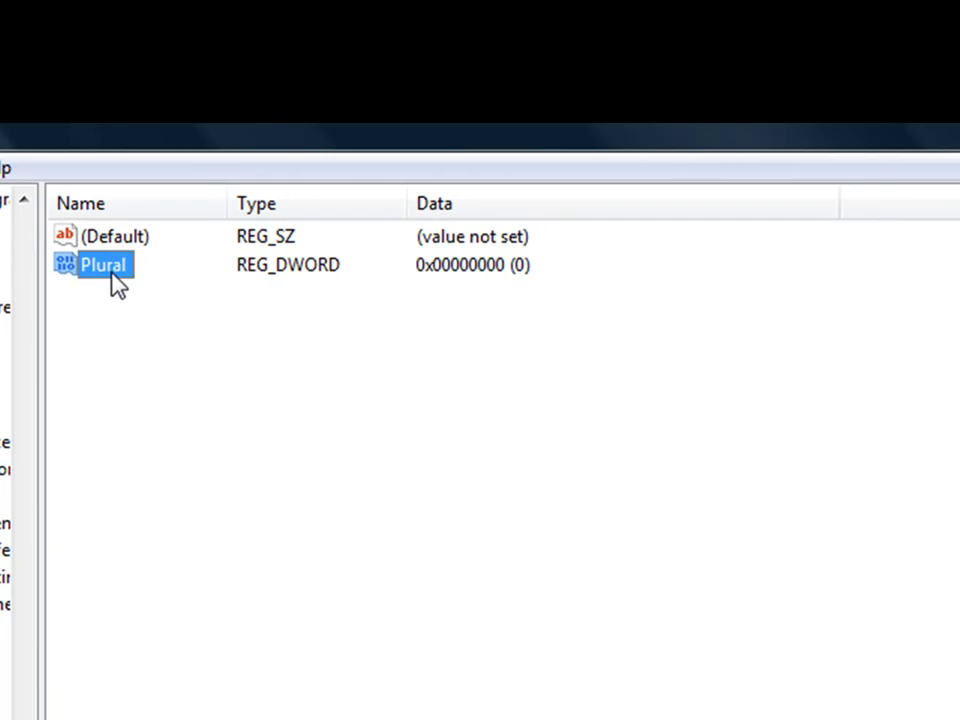
Modify Plural, entering 00000001 as its value data, and save it.
{"action": "right_click", "coordinate": [117, 285]}
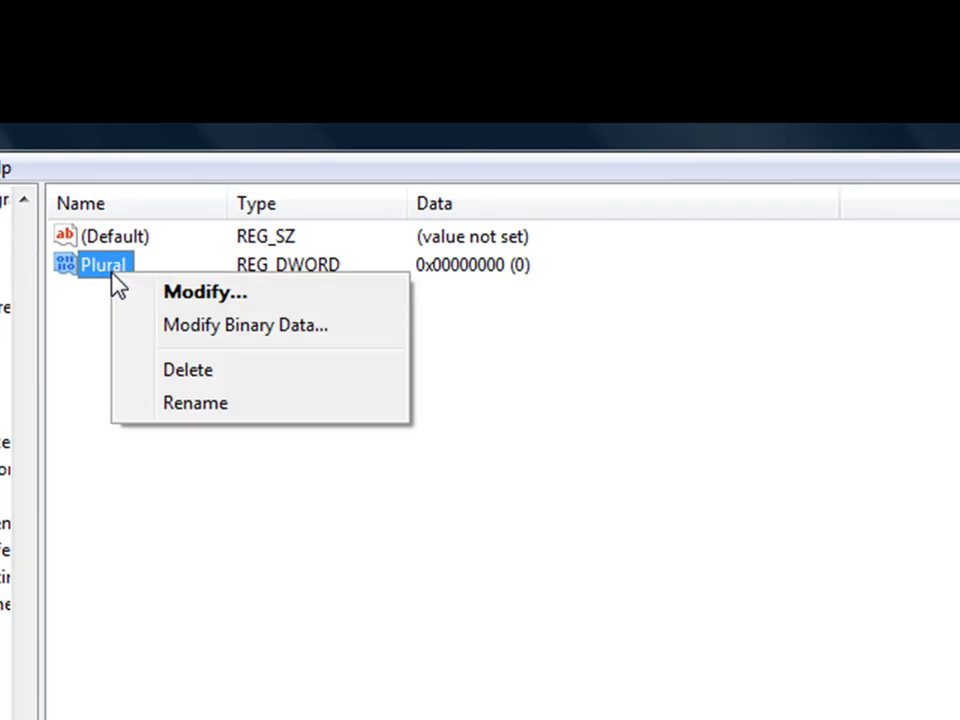
{"action": "left_click", "coordinate": [167, 295]}
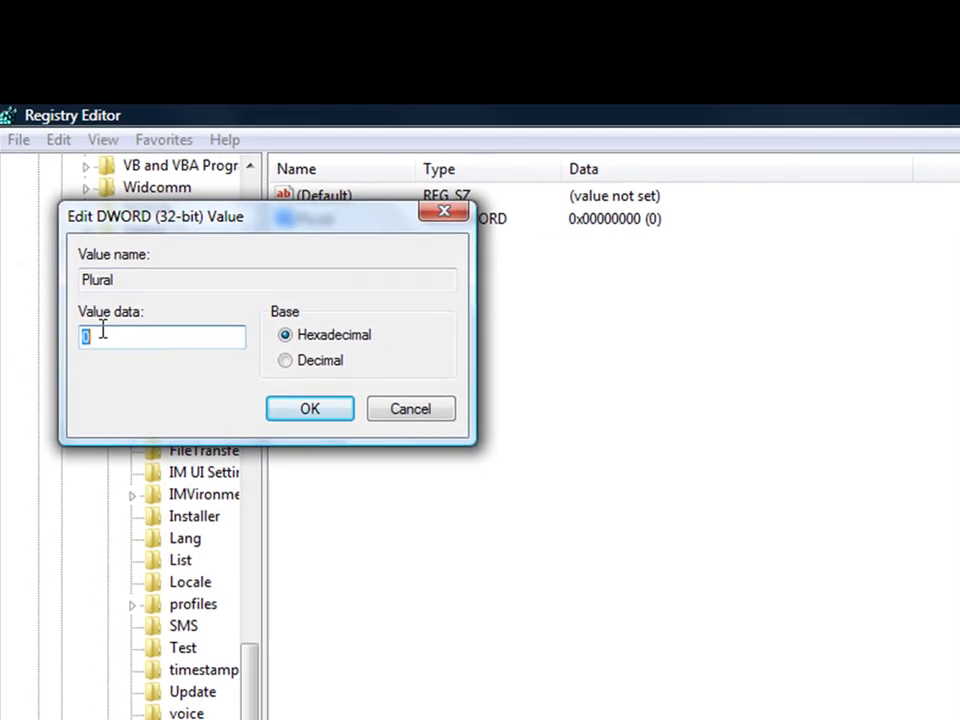
{"action": "left_click_drag", "start_coordinate": [248, 221], "coordinate": [745, 219]}
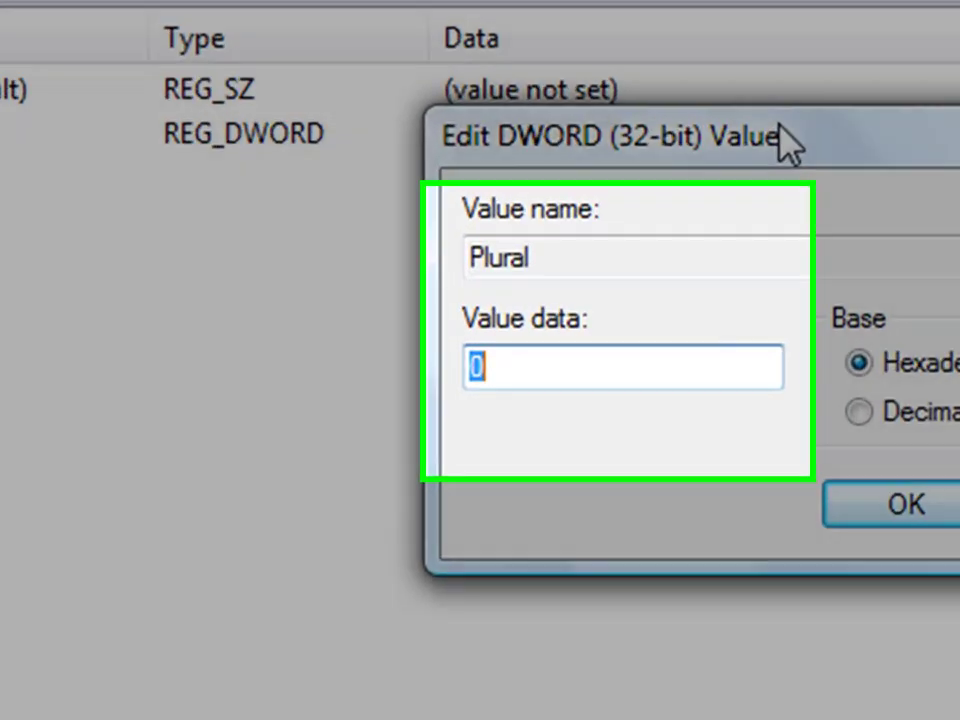
{"action": "type", "text": "00000"}
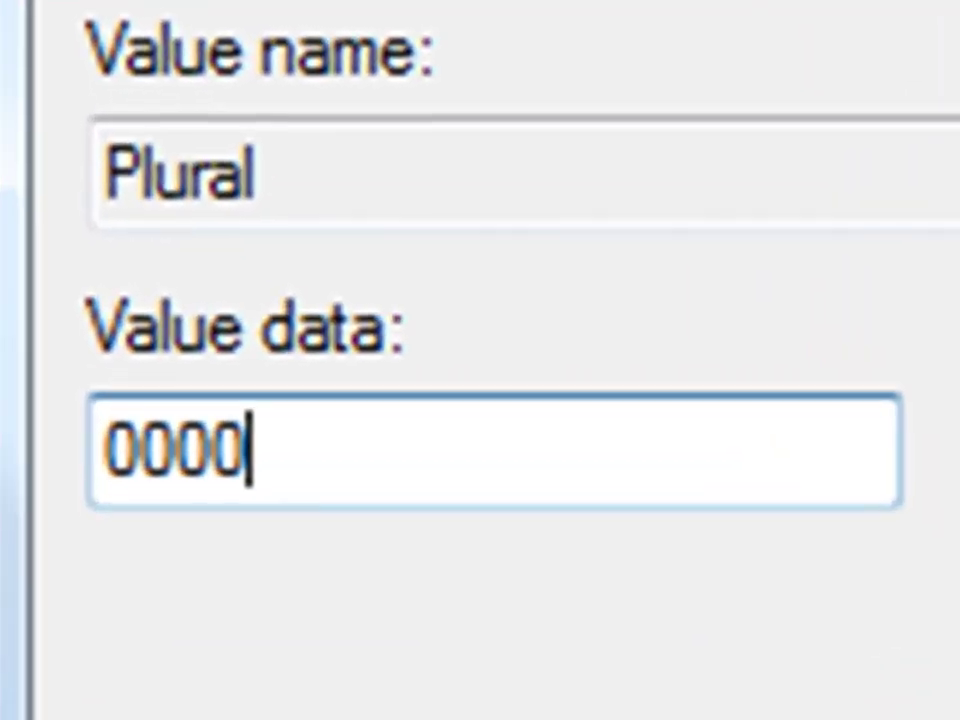
{"action": "type", "text": "00"}
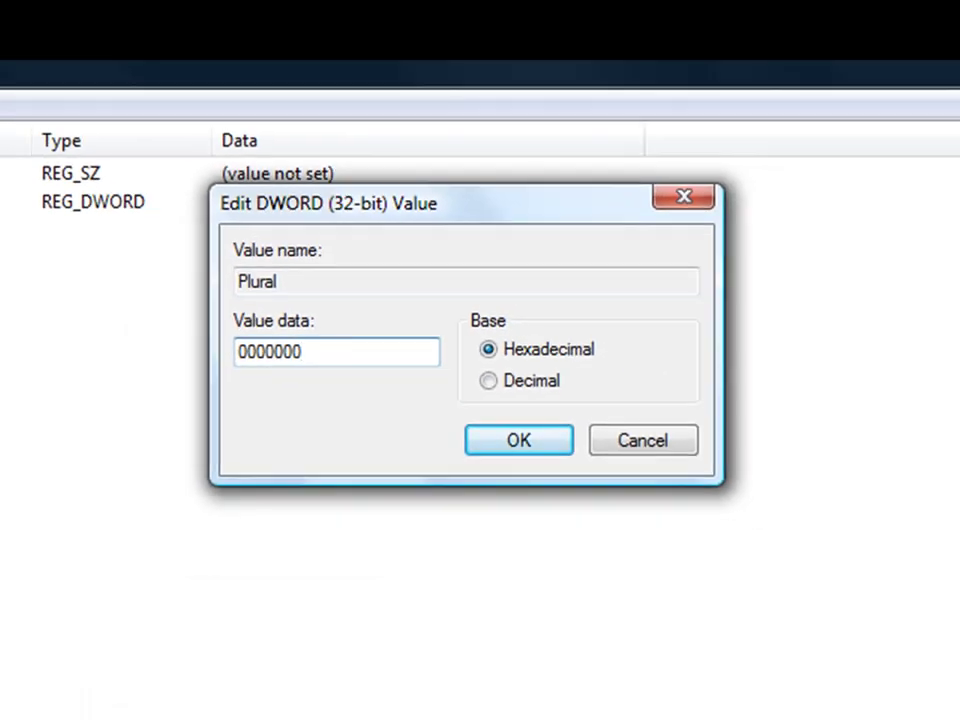
{"action": "type", "text": "1"}
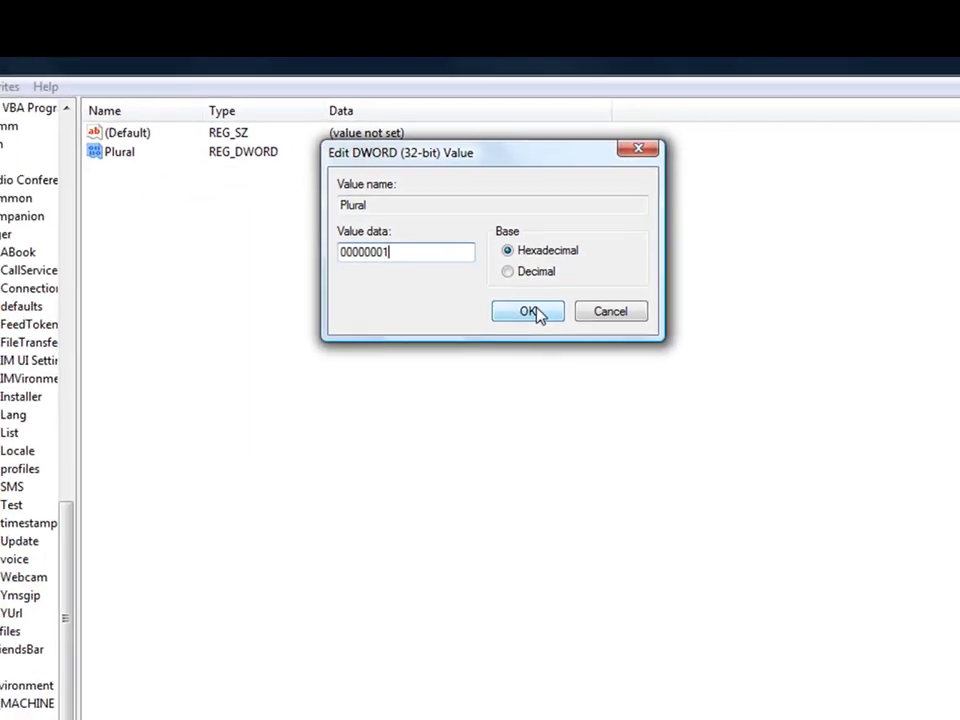
{"action": "left_click", "coordinate": [530, 312]}
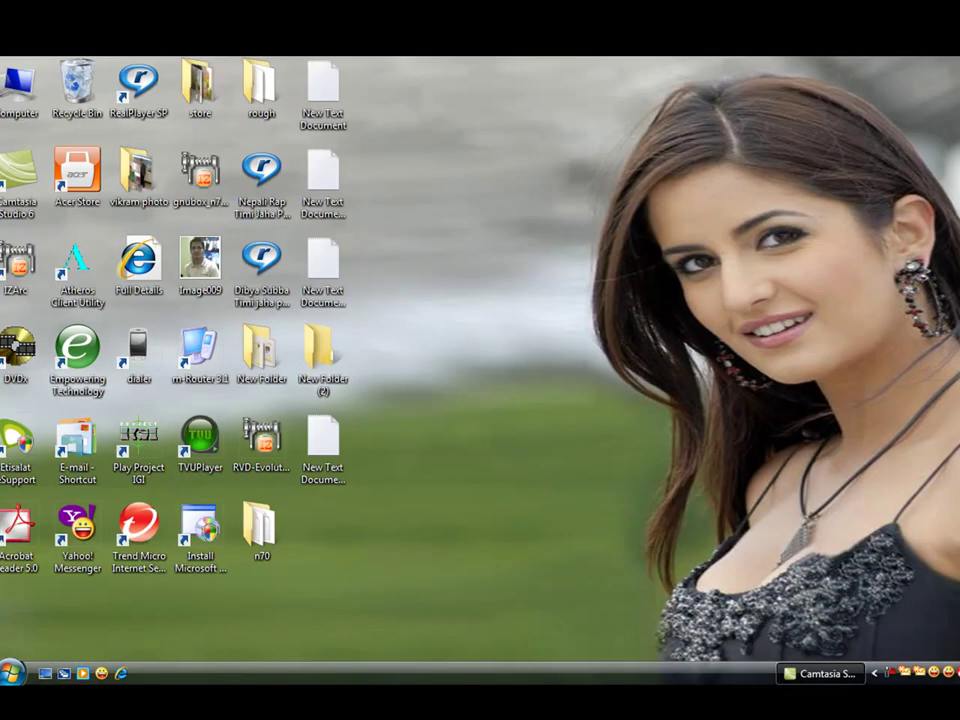
Exit the first Messenger session from its tray icon and confirm the exit.
{"action": "right_click", "coordinate": [937, 677]}
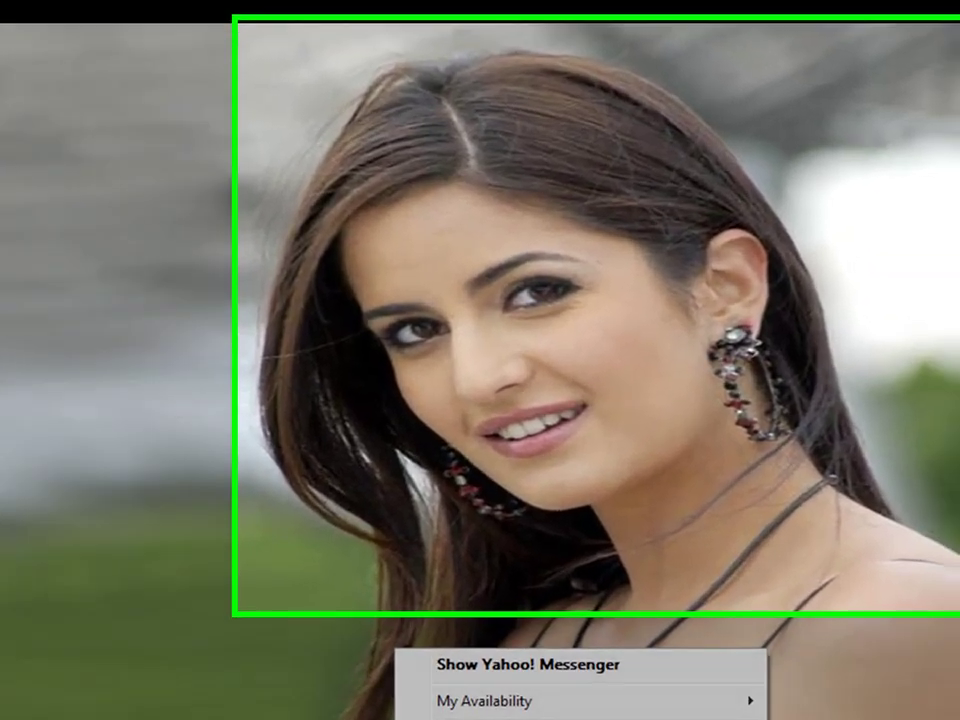
{"action": "left_click", "coordinate": [528, 664]}
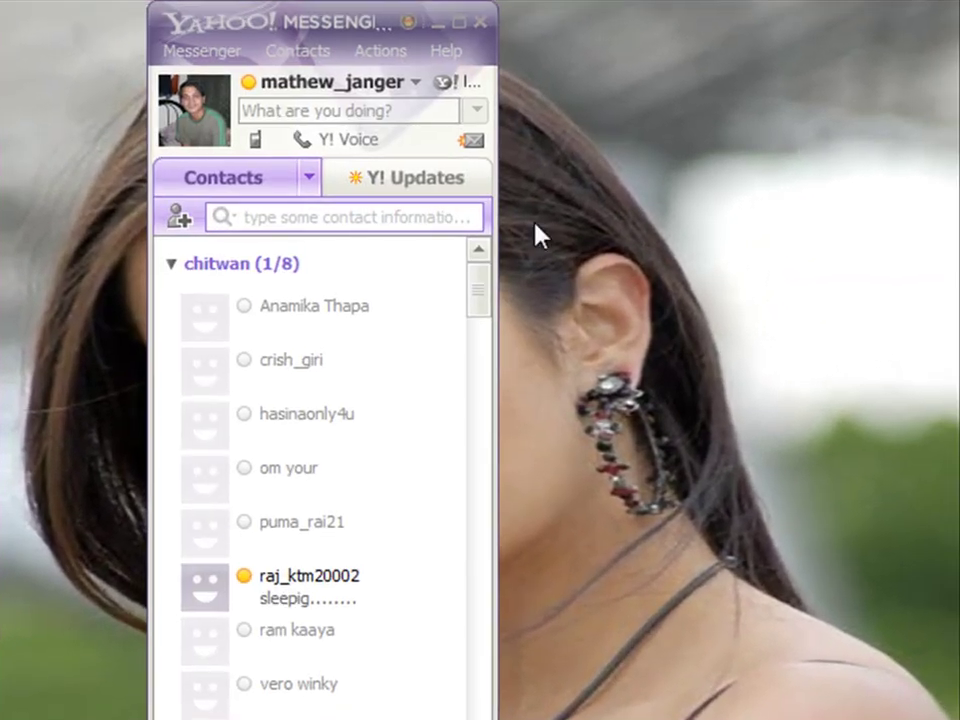
{"action": "left_click", "coordinate": [476, 20]}
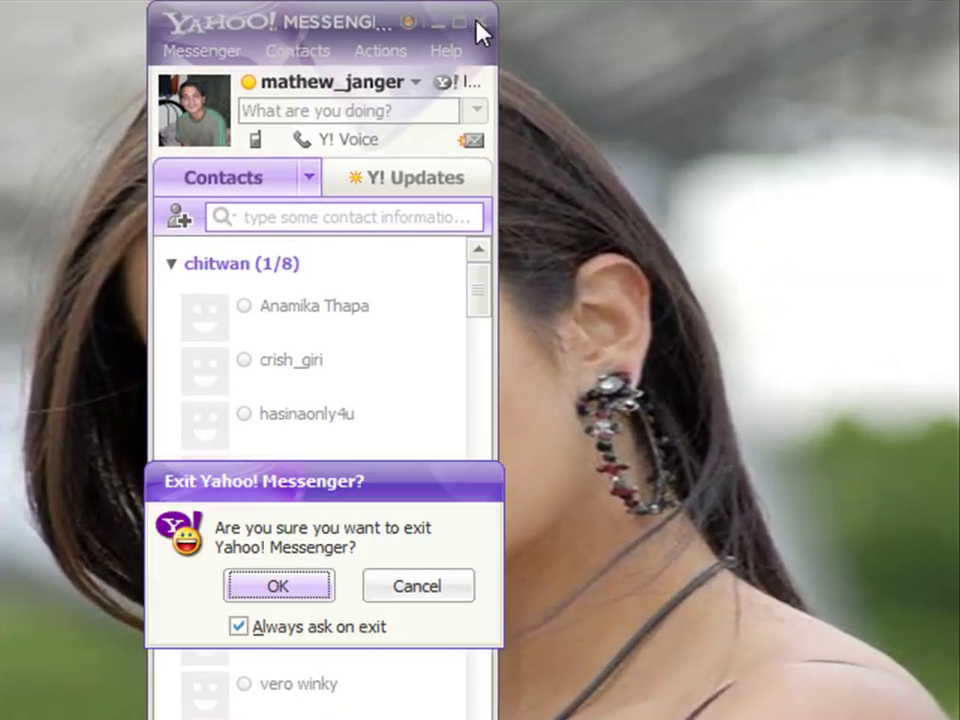
{"action": "left_click", "coordinate": [302, 588]}
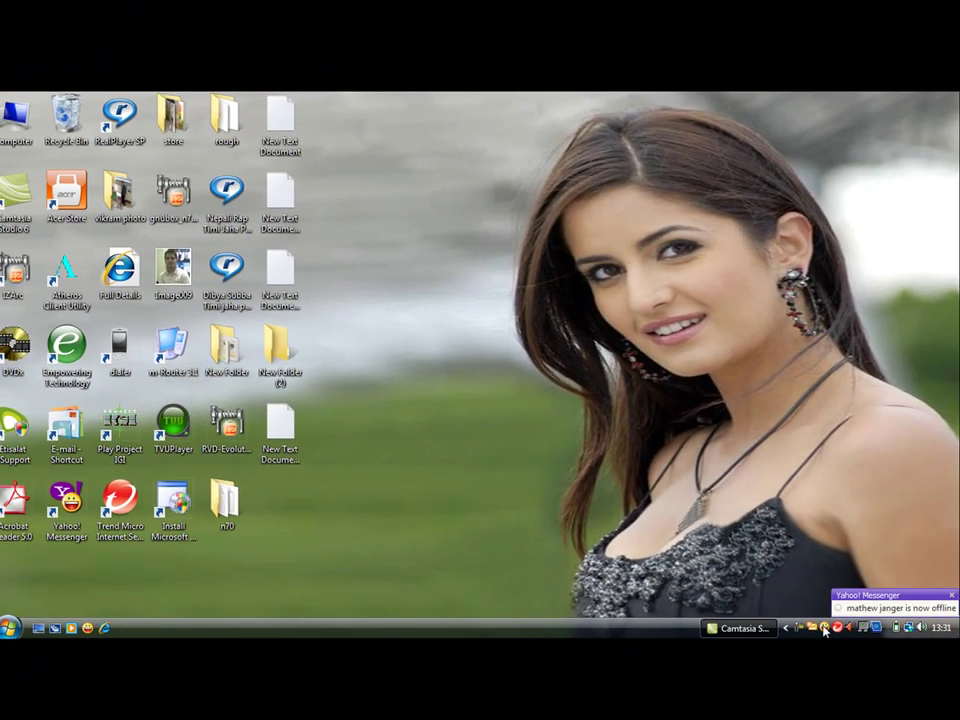
Show the second Messenger window from the tray and close it.
{"action": "right_click", "coordinate": [824, 627]}
{"action": "left_click", "coordinate": [665, 466]}
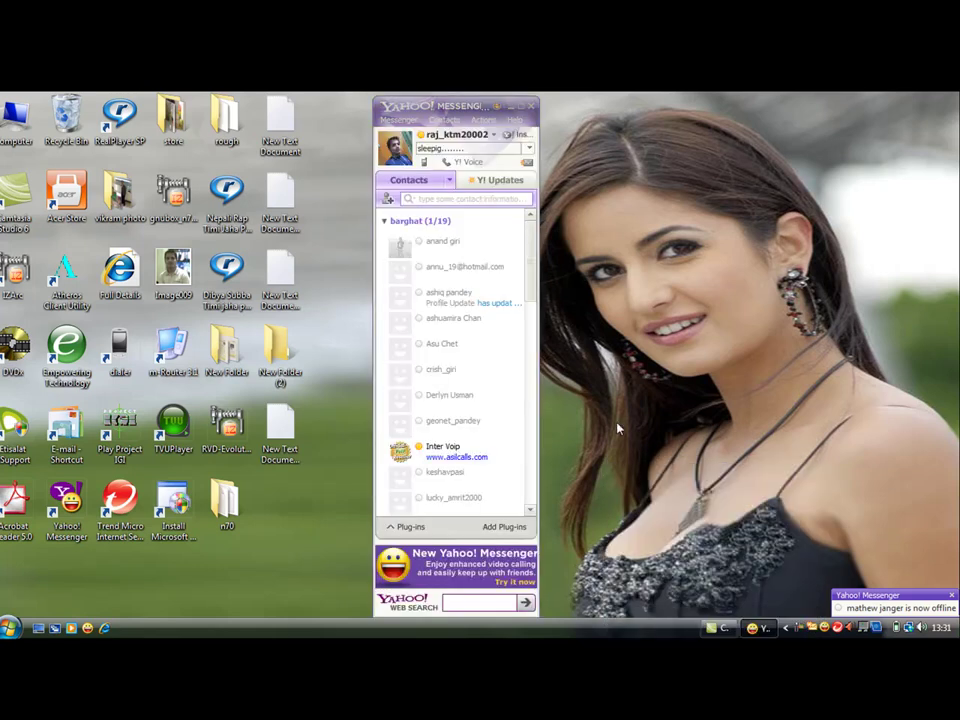
{"action": "left_click", "coordinate": [531, 106]}
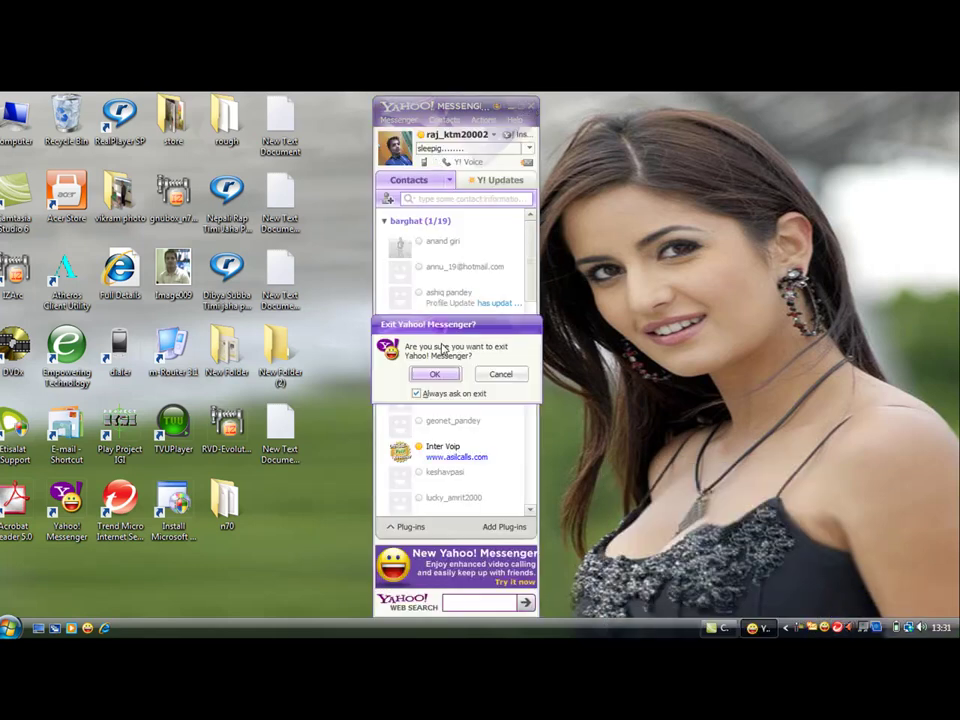
Confirm the second exit, refresh the desktop twice, and drag the relaunched Messenger window right.
{"action": "left_click", "coordinate": [437, 374]}
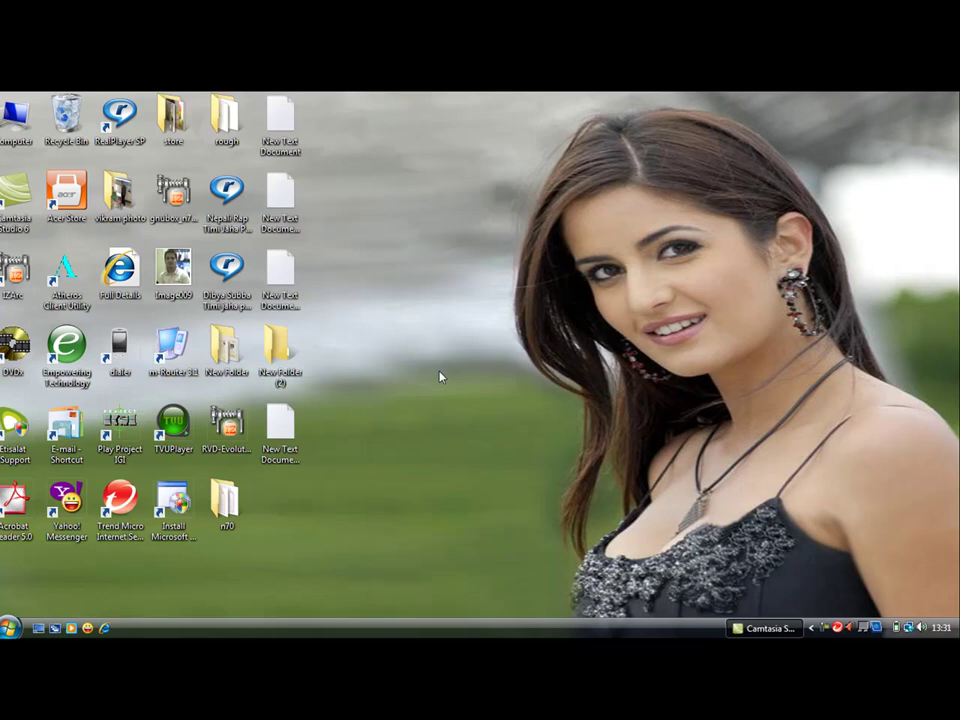
{"action": "right_click", "coordinate": [390, 370]}
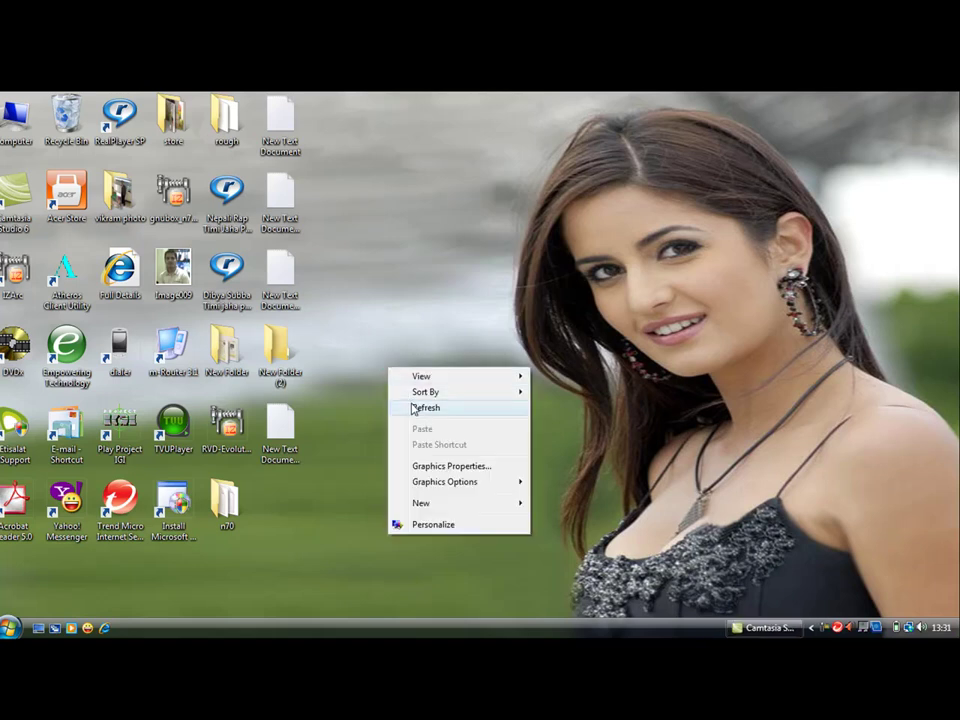
{"action": "left_click", "coordinate": [422, 408]}
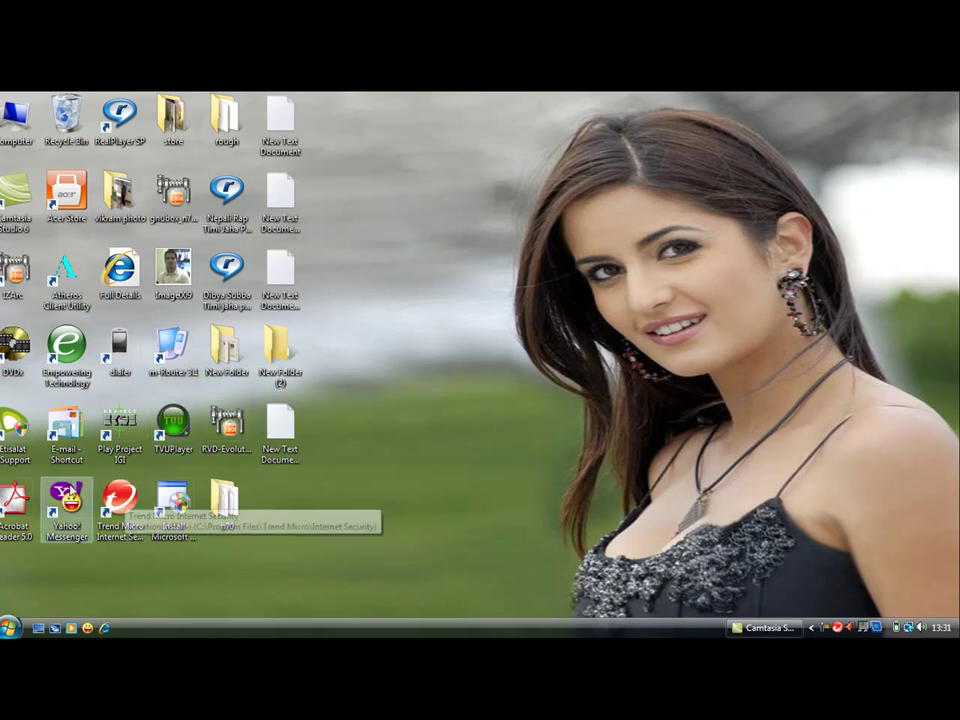
{"action": "left_click", "coordinate": [67, 489]}
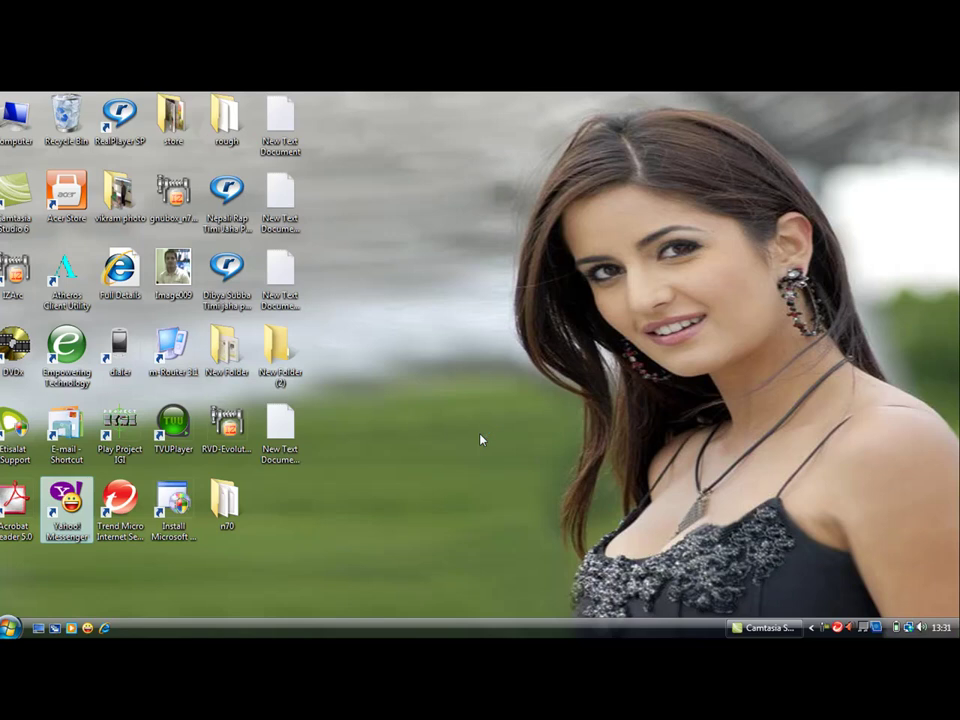
{"action": "right_click", "coordinate": [471, 321]}
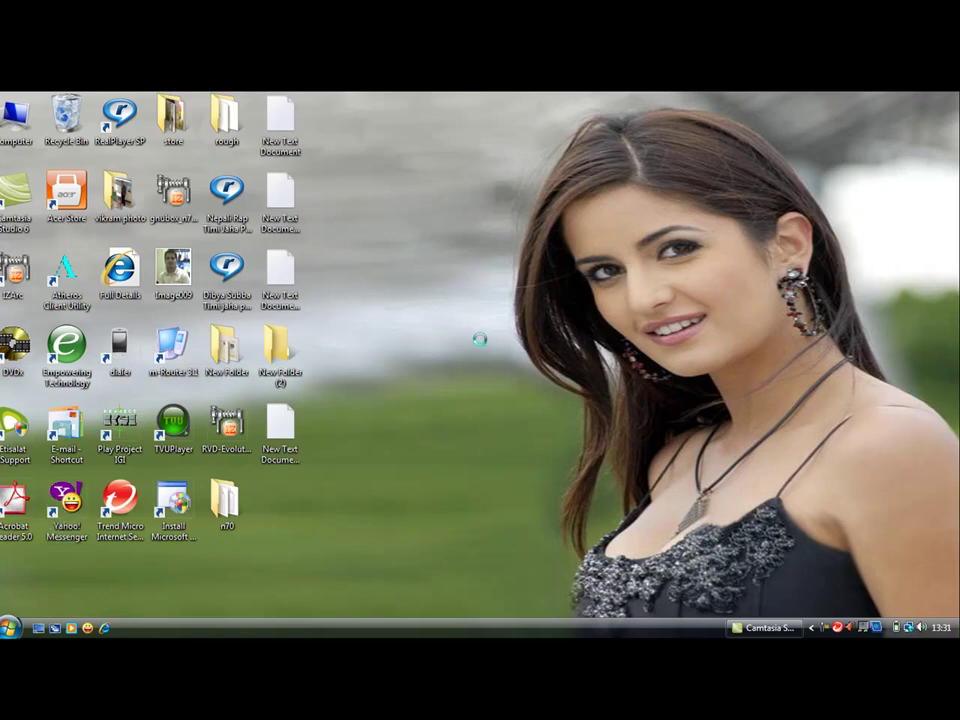
{"action": "left_click", "coordinate": [489, 362]}
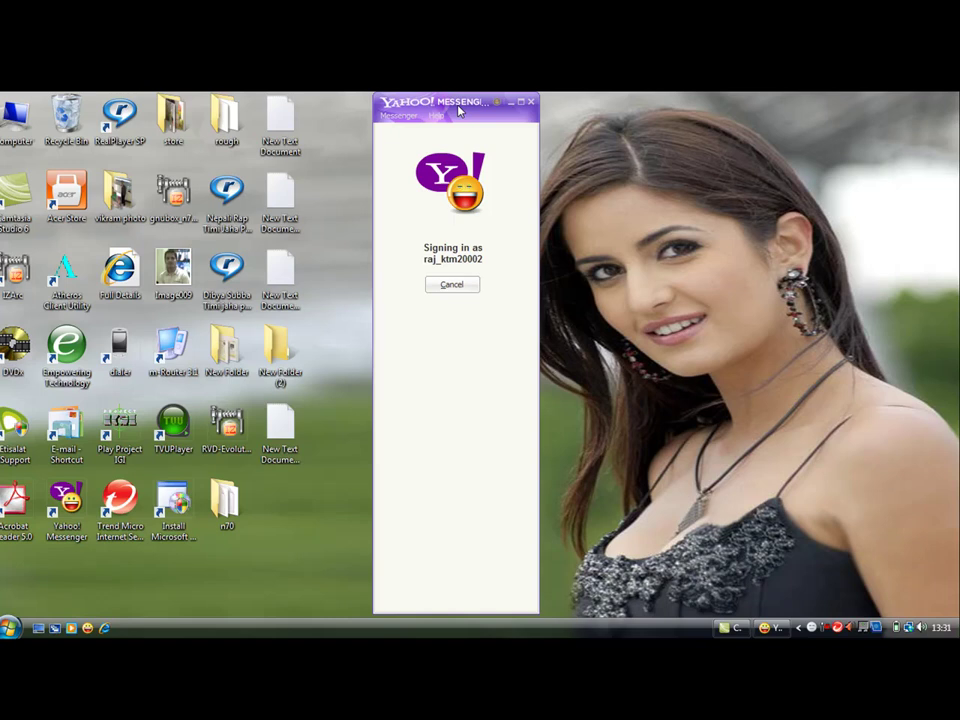
{"action": "left_click_drag", "start_coordinate": [458, 110], "coordinate": [748, 102]}
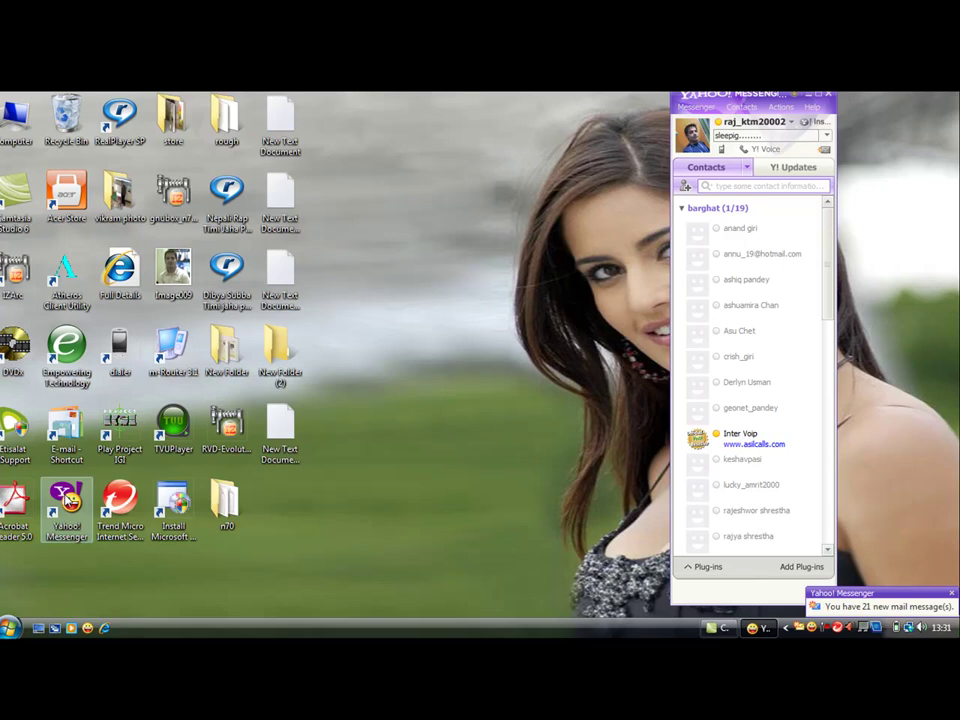
Launch another Messenger, cancel auto sign-in, and sign in with a different Yahoo! ID.
{"action": "double_click", "coordinate": [66, 500]}
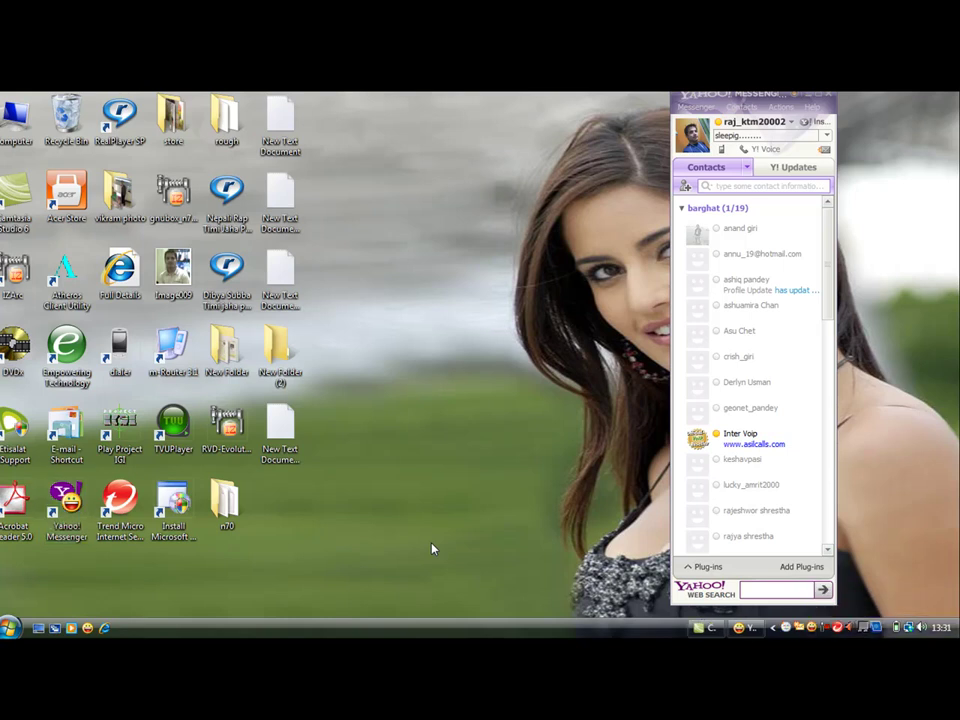
{"action": "left_click", "coordinate": [745, 627]}
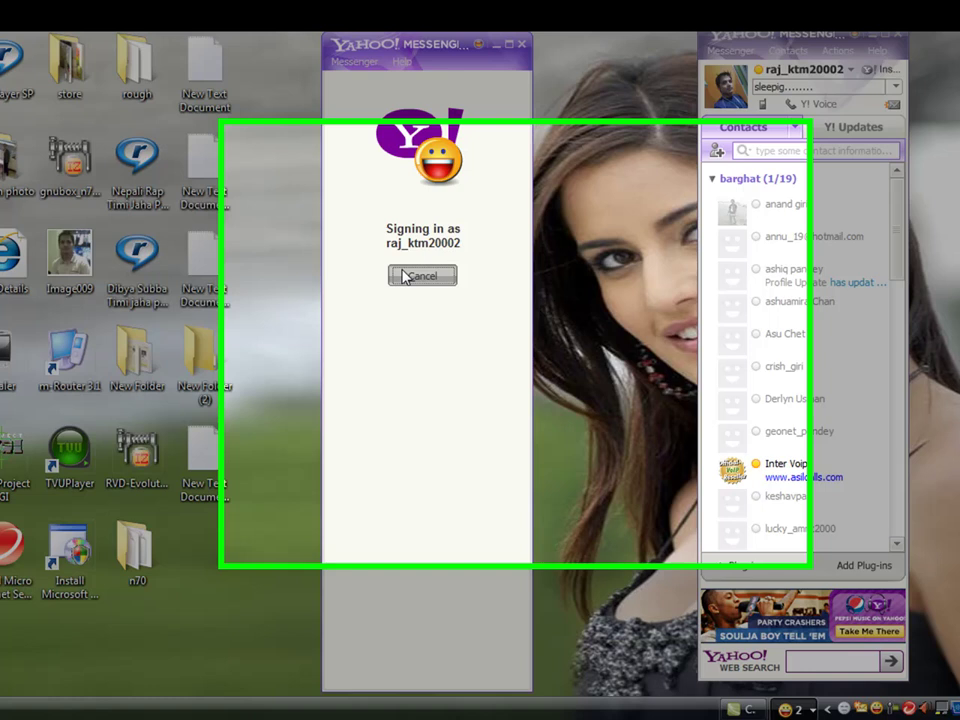
{"action": "left_click", "coordinate": [426, 281]}
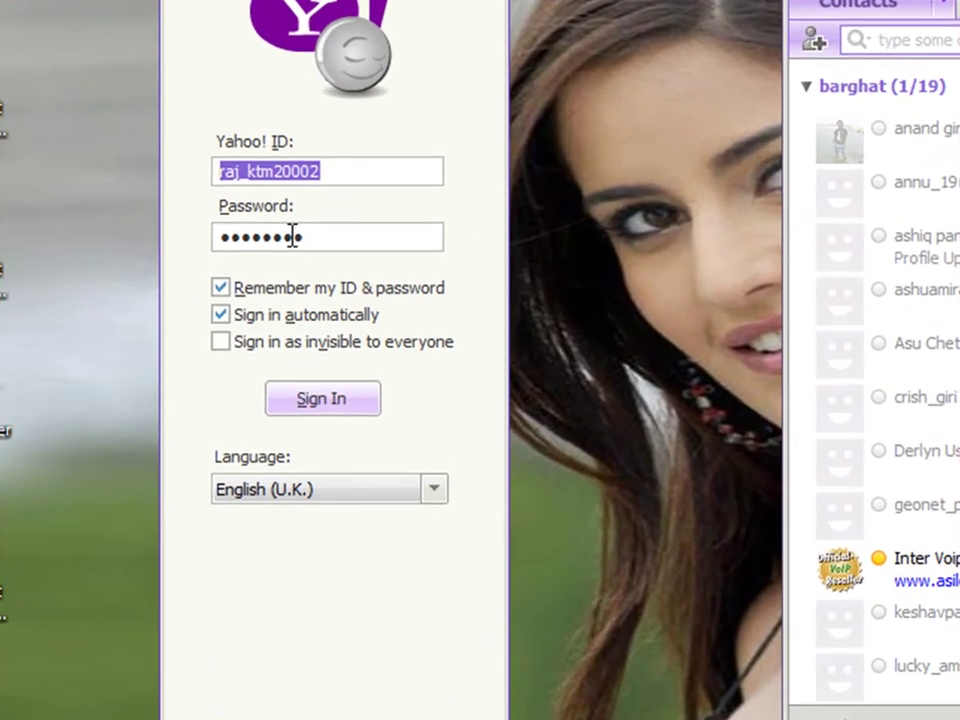
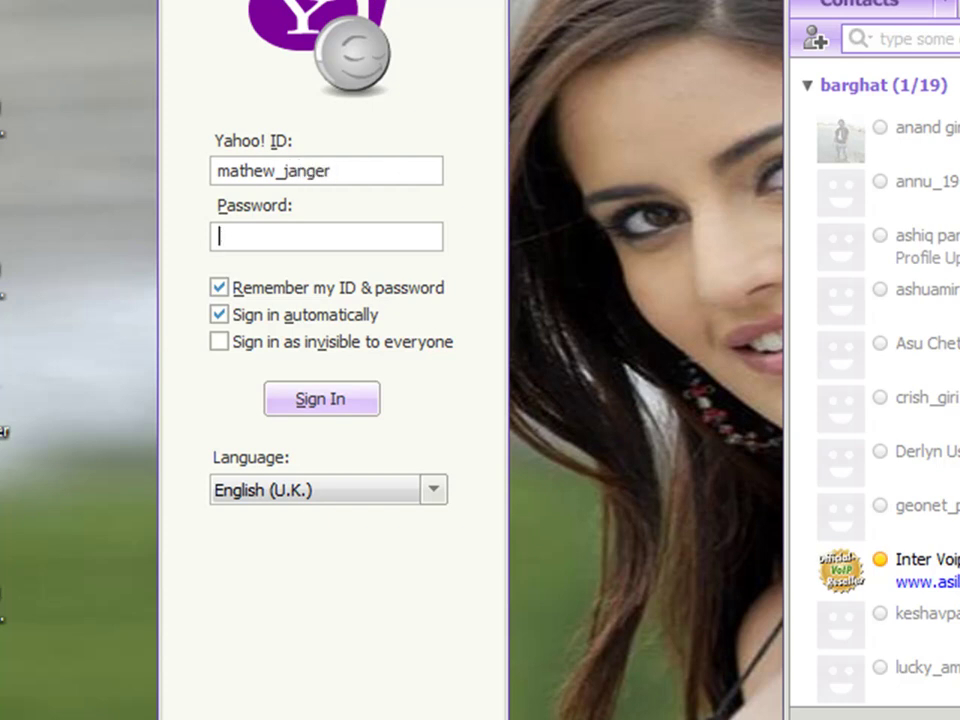
{"action": "type", "text": "••"}
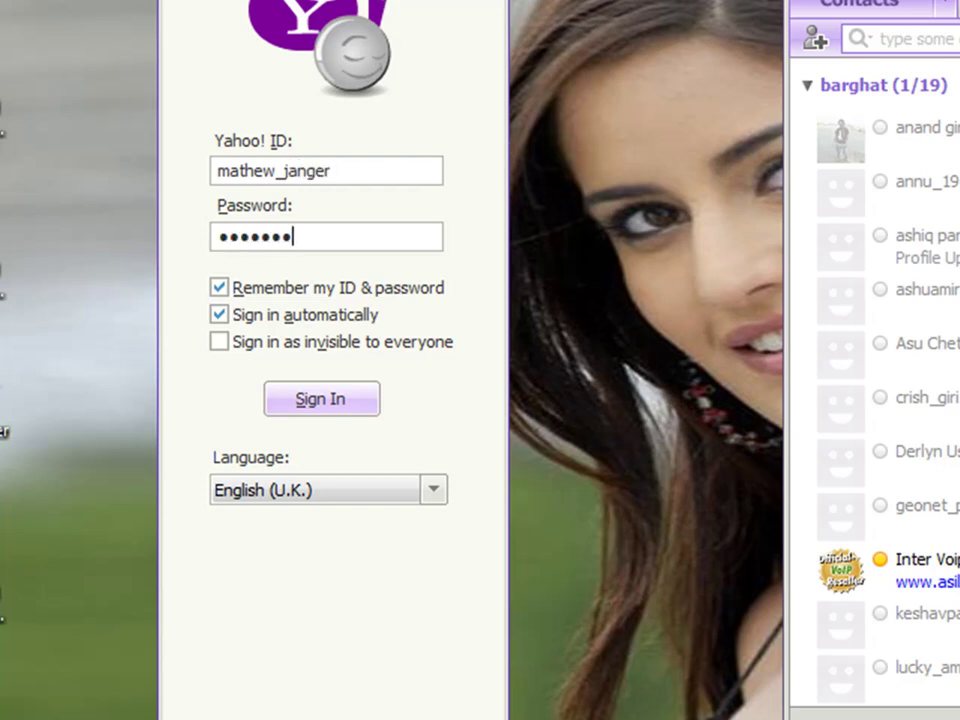
{"action": "key", "text": "Return"}
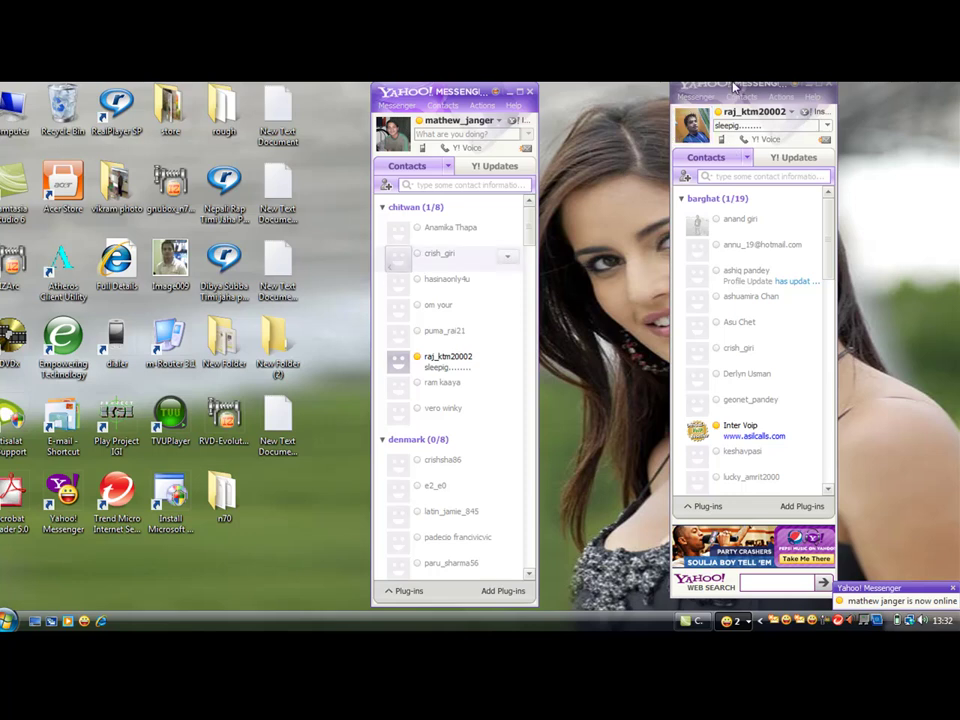
Drag the two Messenger windows by their title bars so they sit side by side.
{"action": "left_click_drag", "start_coordinate": [735, 87], "coordinate": [717, 115]}
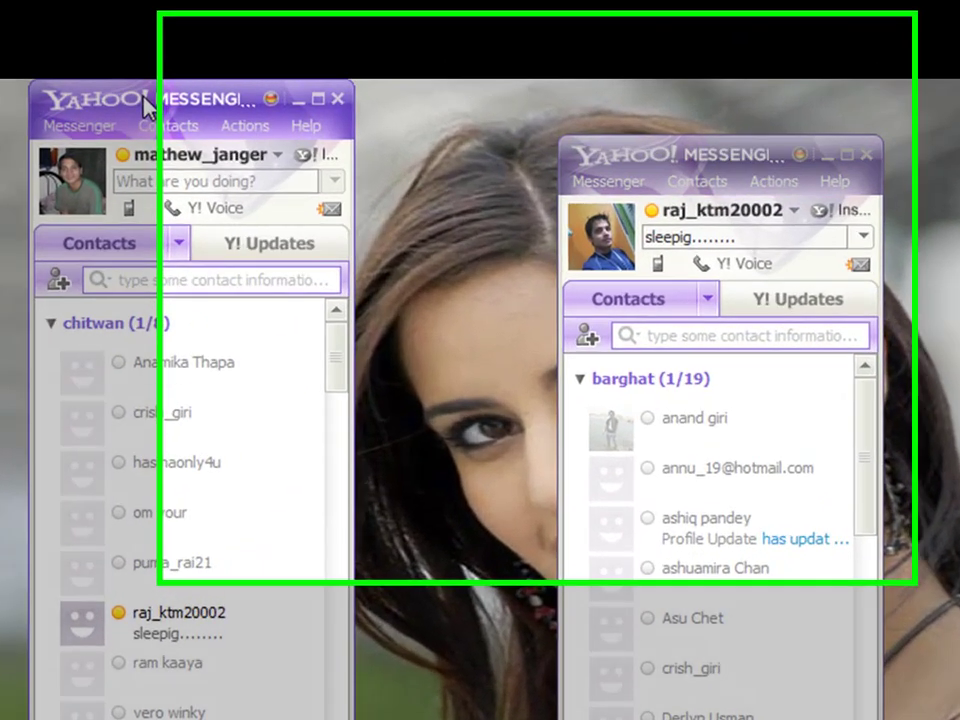
{"action": "left_click_drag", "start_coordinate": [376, 92], "coordinate": [473, 136]}
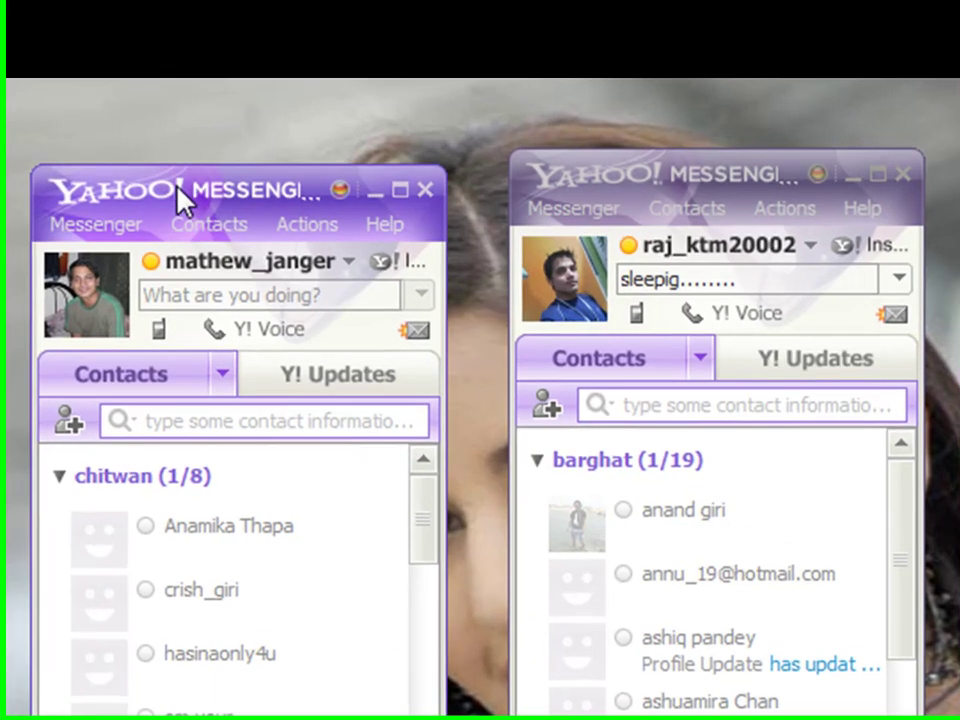
{"action": "left_click_drag", "start_coordinate": [176, 200], "coordinate": [170, 197]}
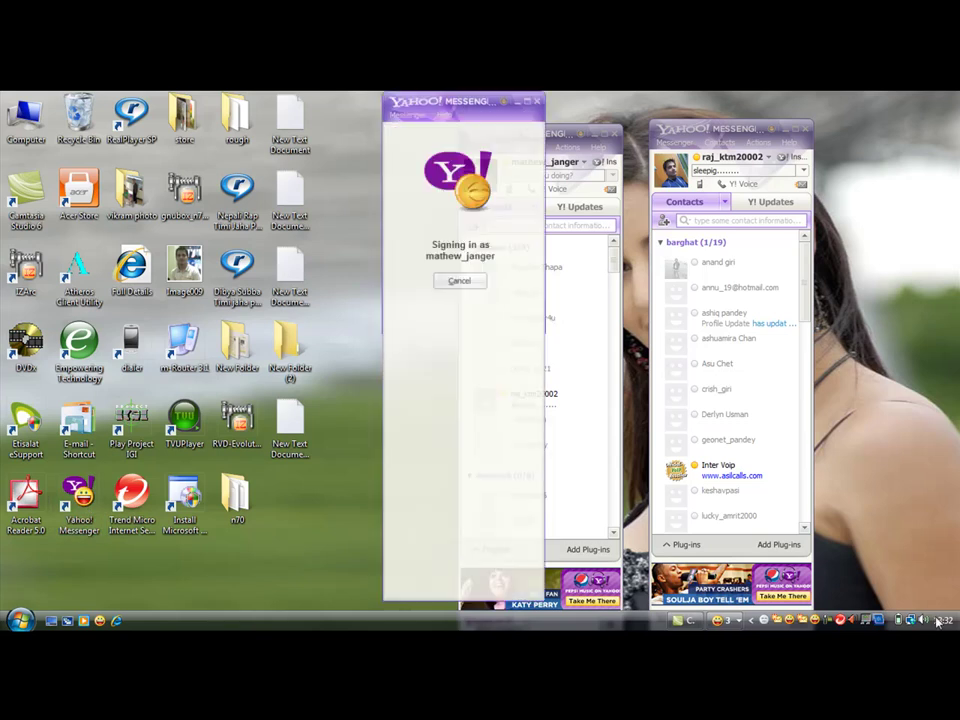
Cancel the third window's automatic sign-in, move it aside and uncheck Sign in automatically.
{"action": "left_click", "coordinate": [462, 281]}
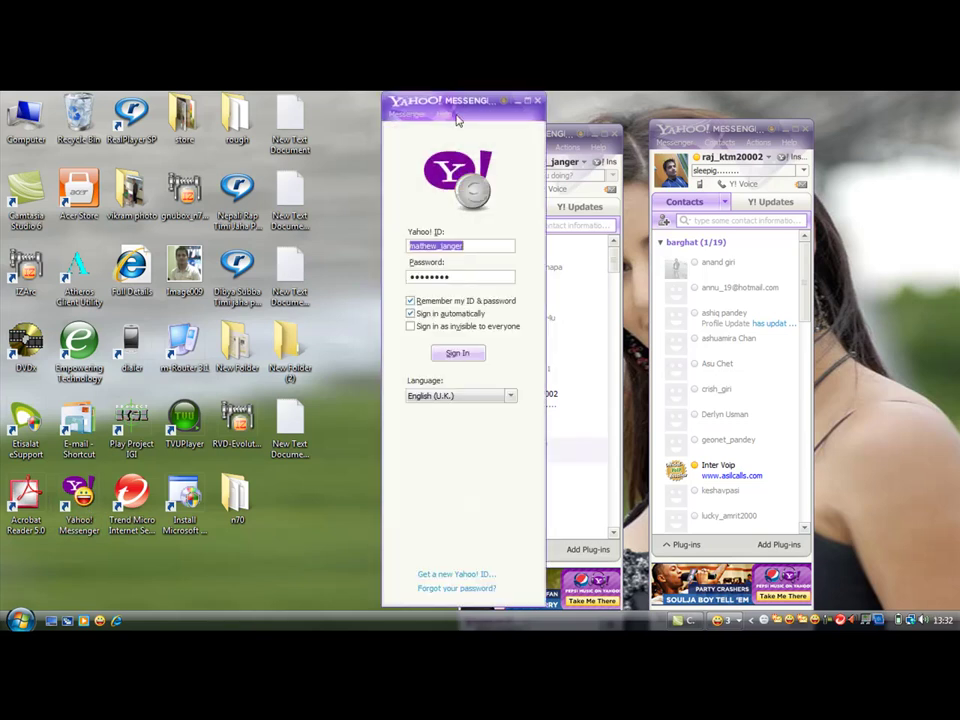
{"action": "left_click_drag", "start_coordinate": [440, 106], "coordinate": [345, 110]}
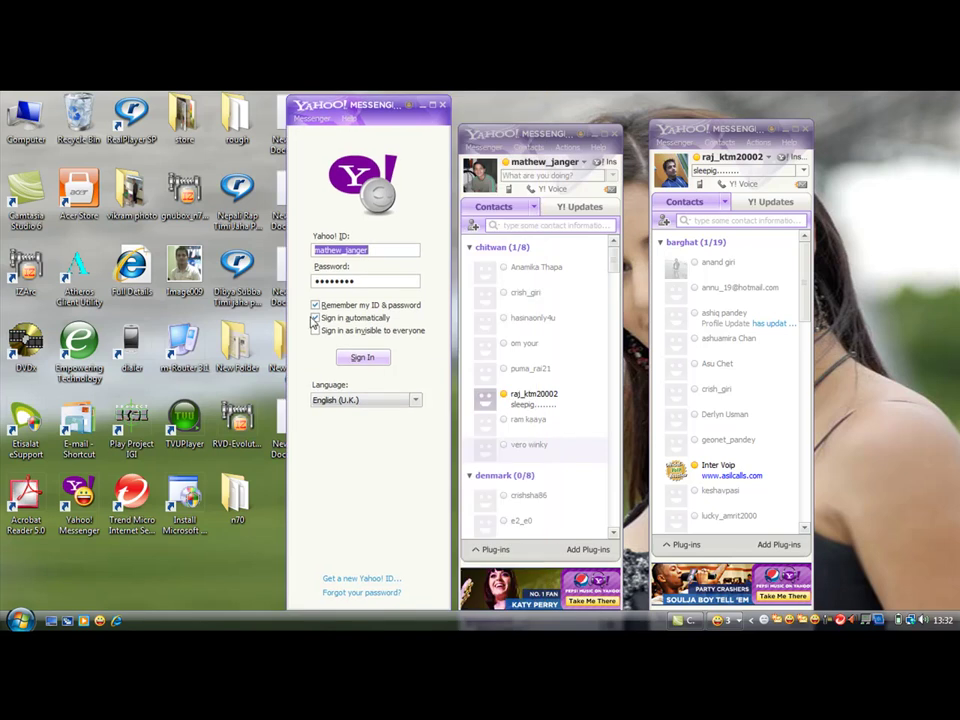
{"action": "left_click", "coordinate": [316, 319]}
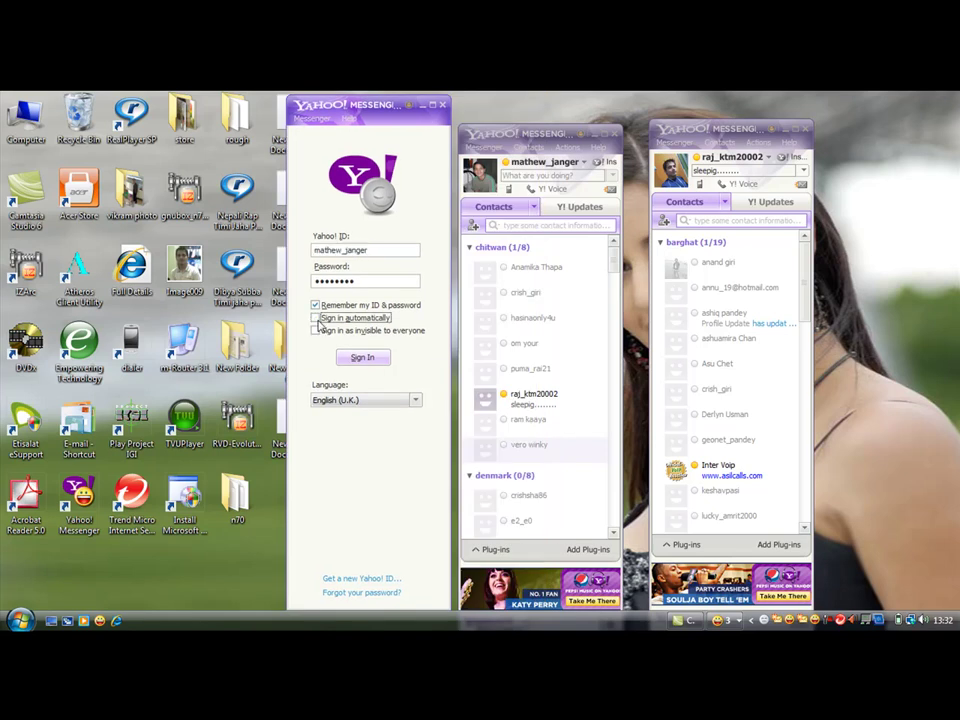
Sign the third window in with a different Yahoo! ID and password, then refresh the desktop.
{"action": "left_click", "coordinate": [377, 252]}
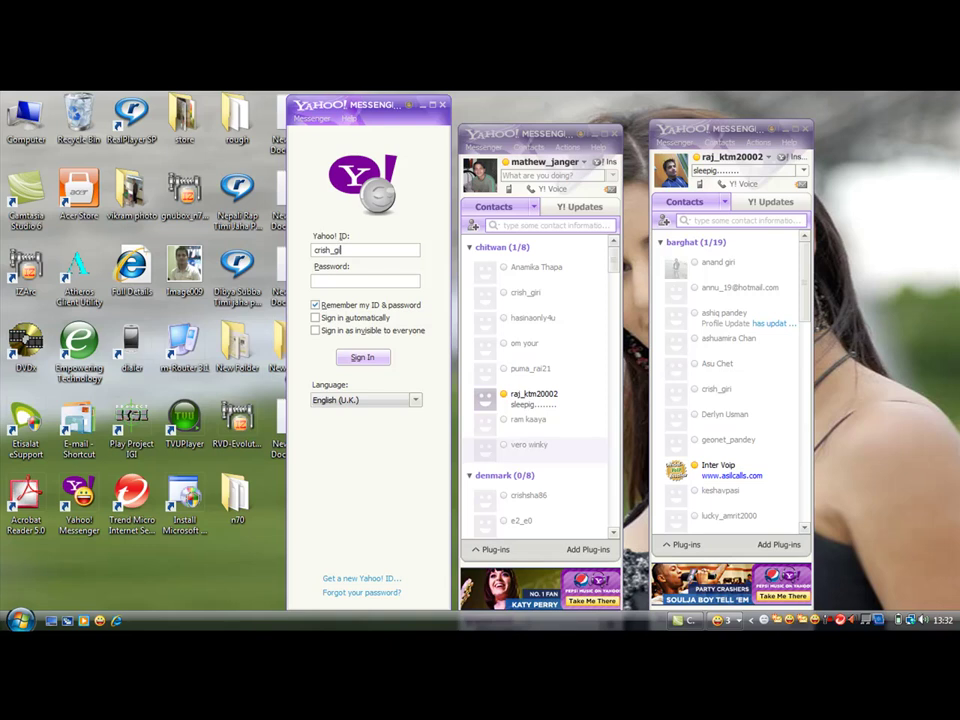
{"action": "left_click", "coordinate": [365, 281]}
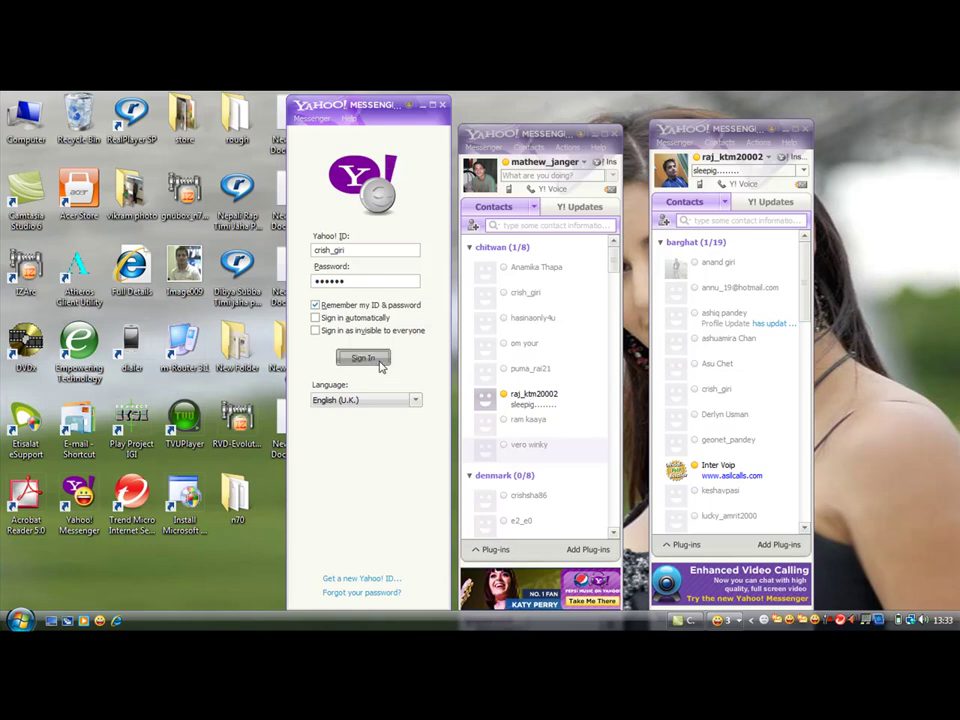
{"action": "left_click", "coordinate": [362, 357]}
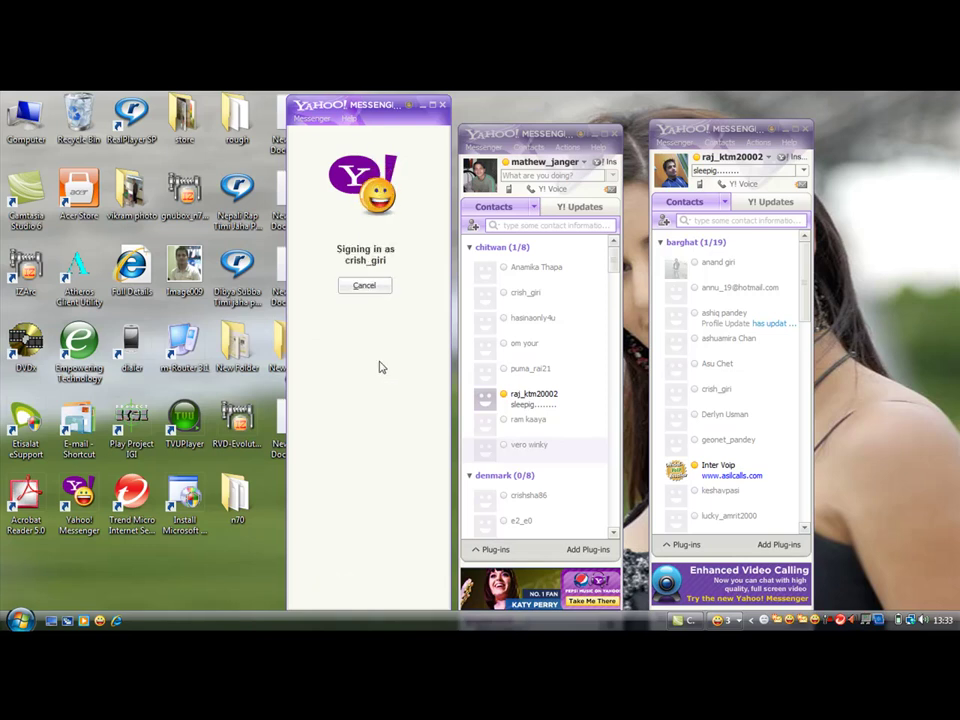
{"action": "right_click", "coordinate": [868, 240]}
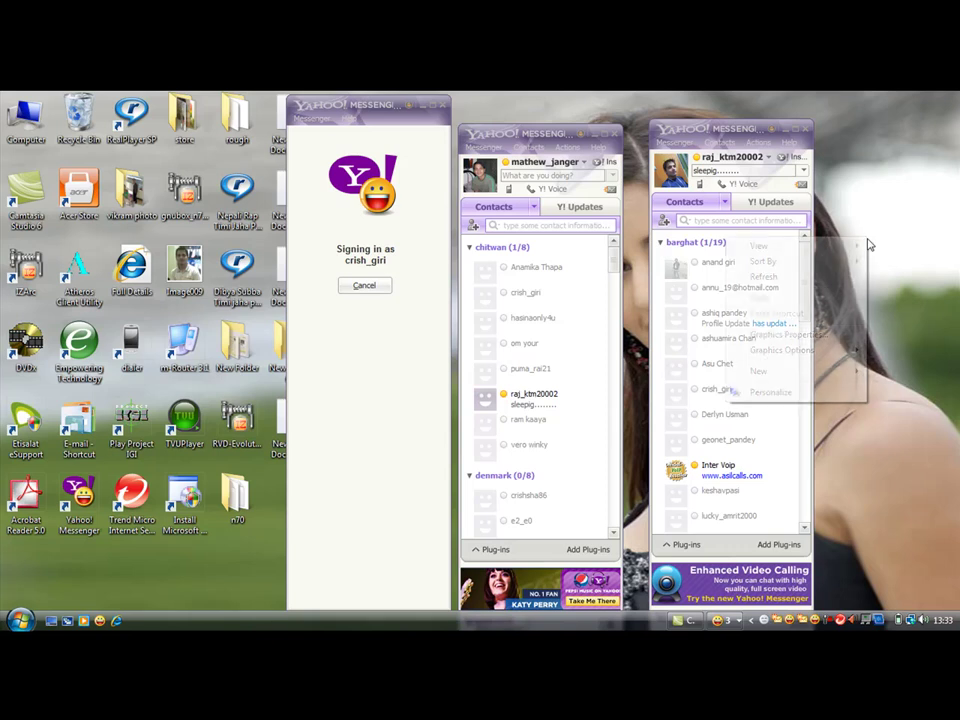
{"action": "left_click", "coordinate": [836, 279]}
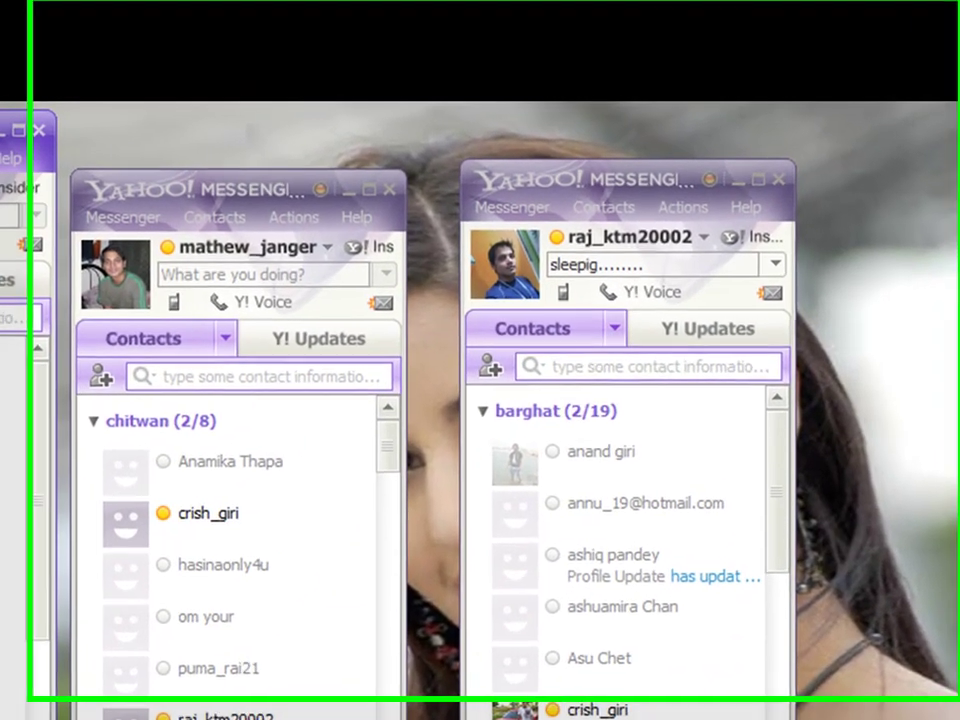
Drag the newly signed-in third Messenger window over to the right edge of the screen.
{"action": "left_click_drag", "start_coordinate": [20, 128], "coordinate": [951, 192]}
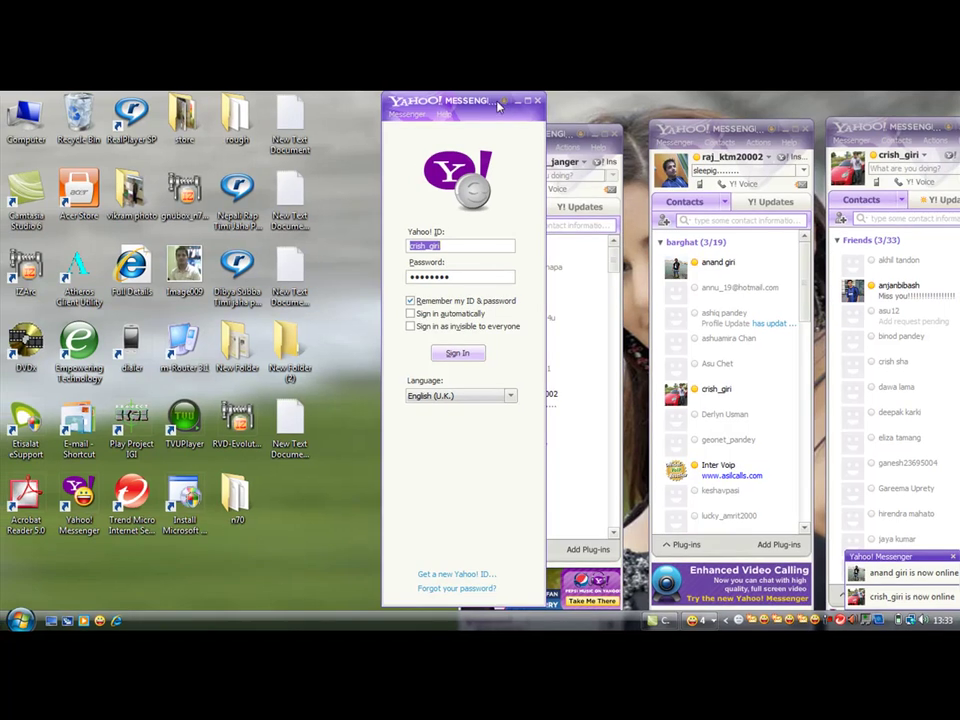
Move the fourth login window left, replace the Yahoo! ID with a new account and submit the sign-in.
{"action": "left_click_drag", "start_coordinate": [493, 107], "coordinate": [364, 117]}
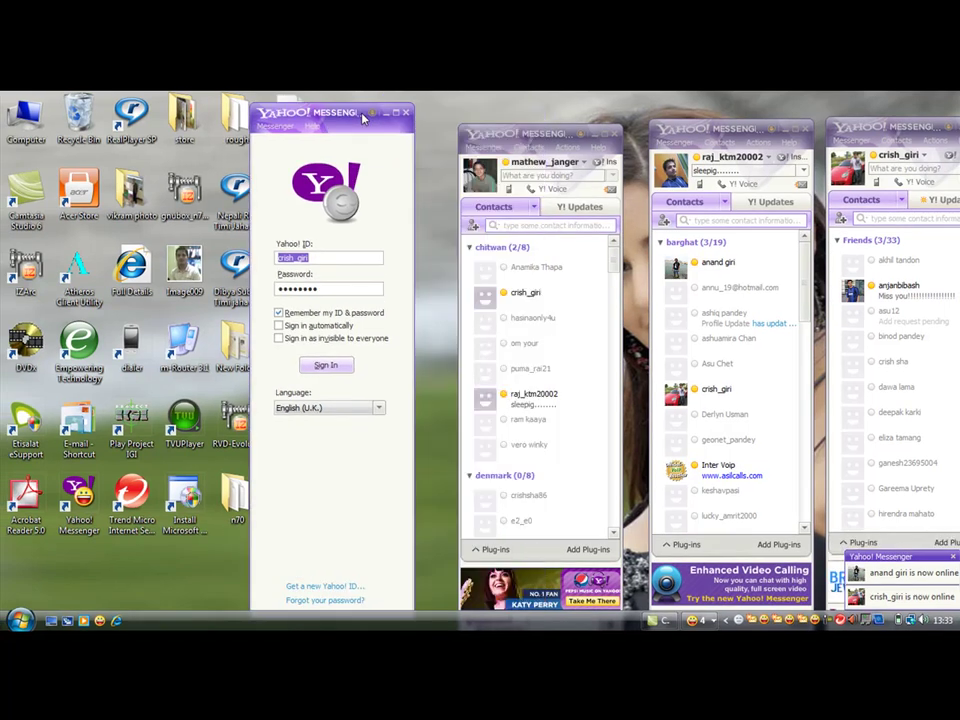
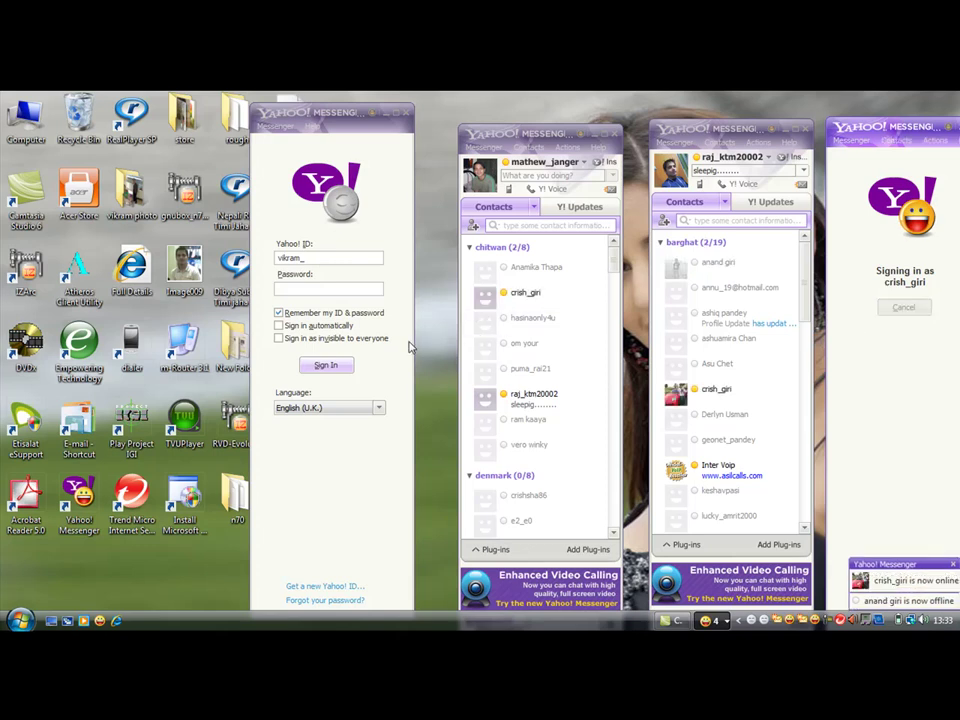
{"action": "left_click", "coordinate": [325, 257]}
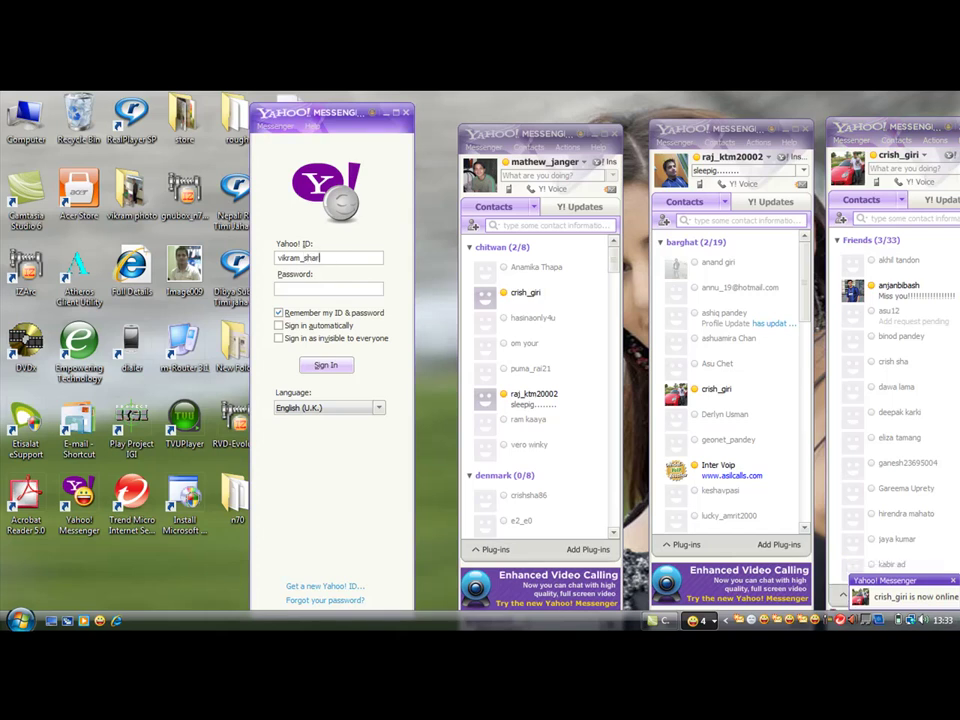
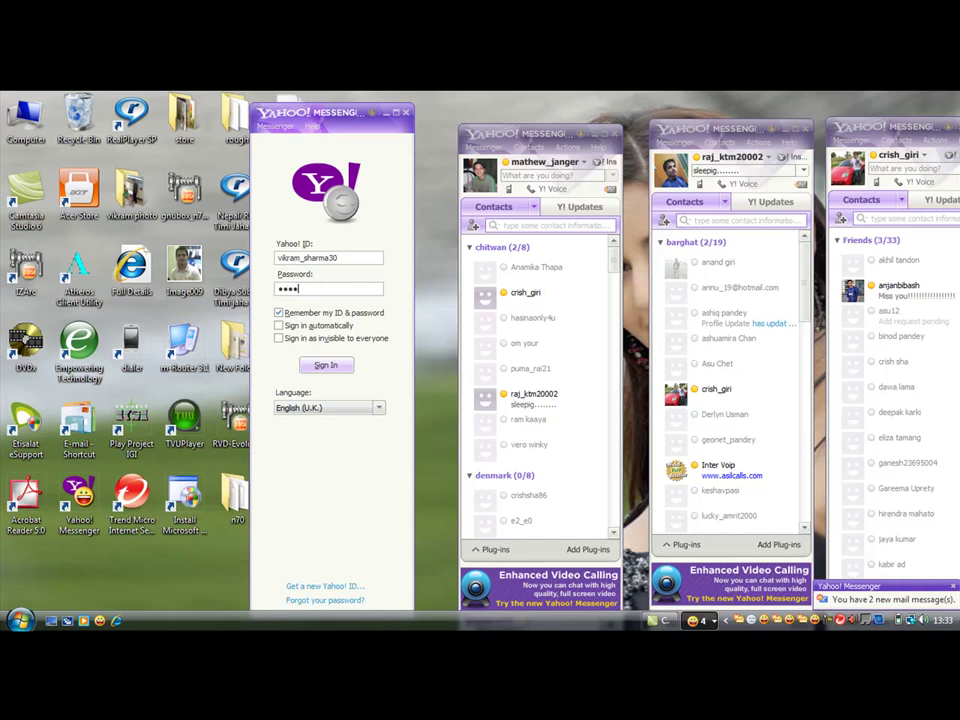
{"action": "type", "text": "****"}
{"action": "key", "text": "Return"}
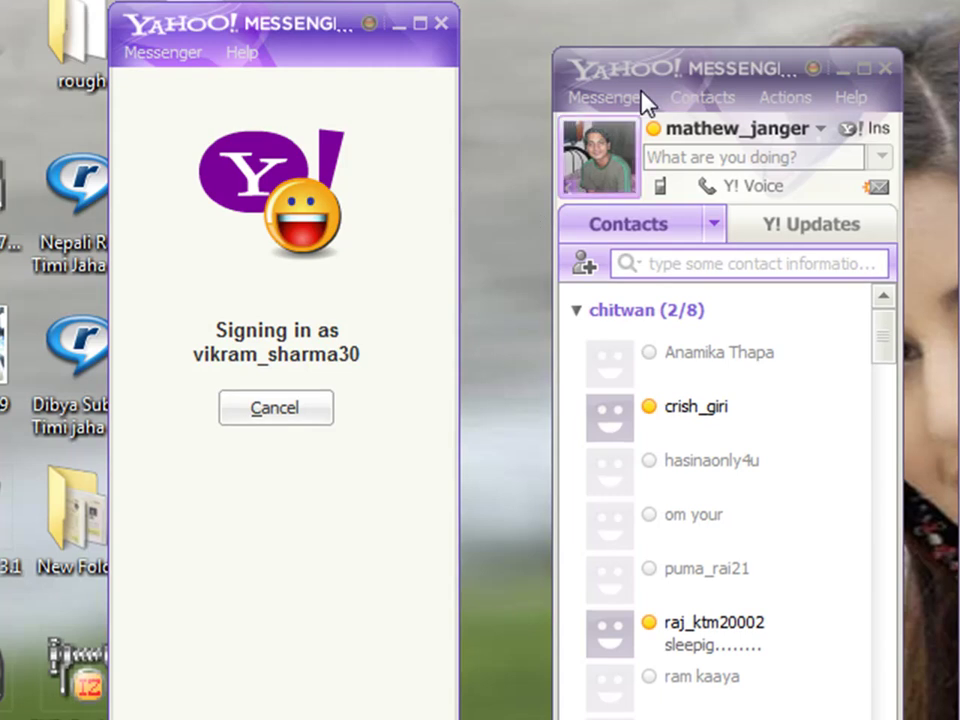
Nudge a signed-in window up and left, then close both blank extra Messenger windows.
{"action": "left_click_drag", "start_coordinate": [652, 73], "coordinate": [596, 46]}
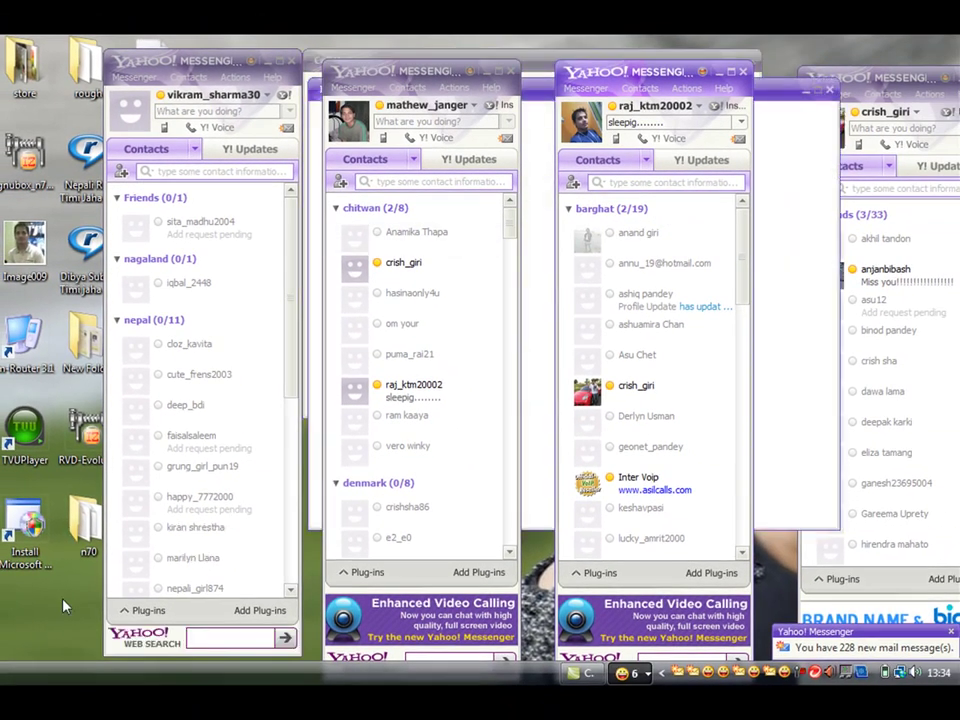
{"action": "left_click", "coordinate": [829, 92]}
{"action": "left_click", "coordinate": [755, 56]}
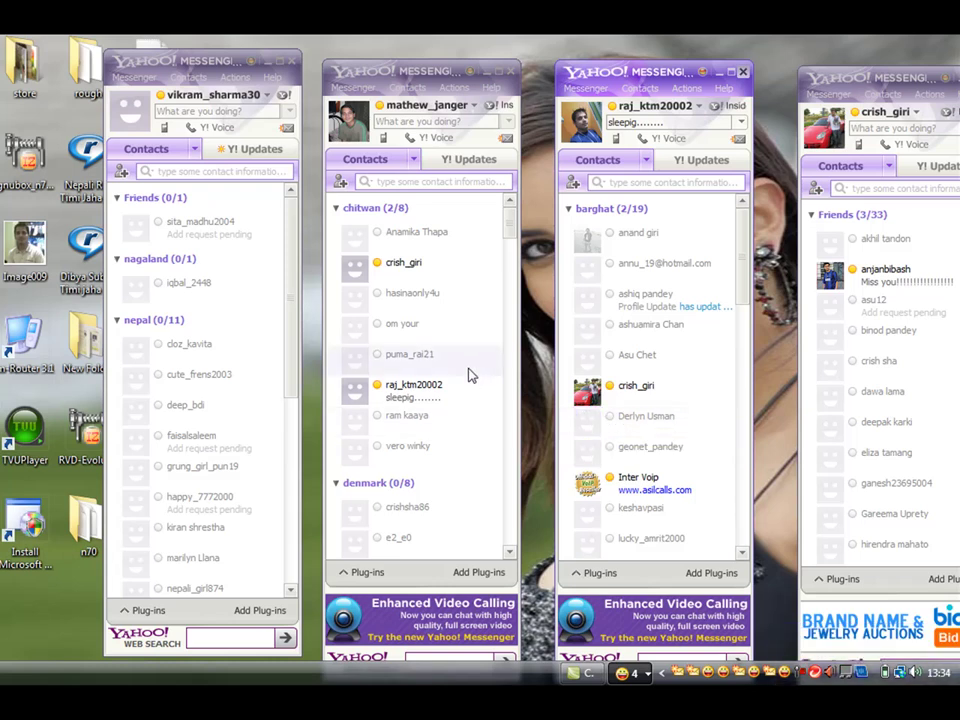
Create a new text document on the desktop via New > Text Document.
{"action": "right_click", "coordinate": [312, 298]}
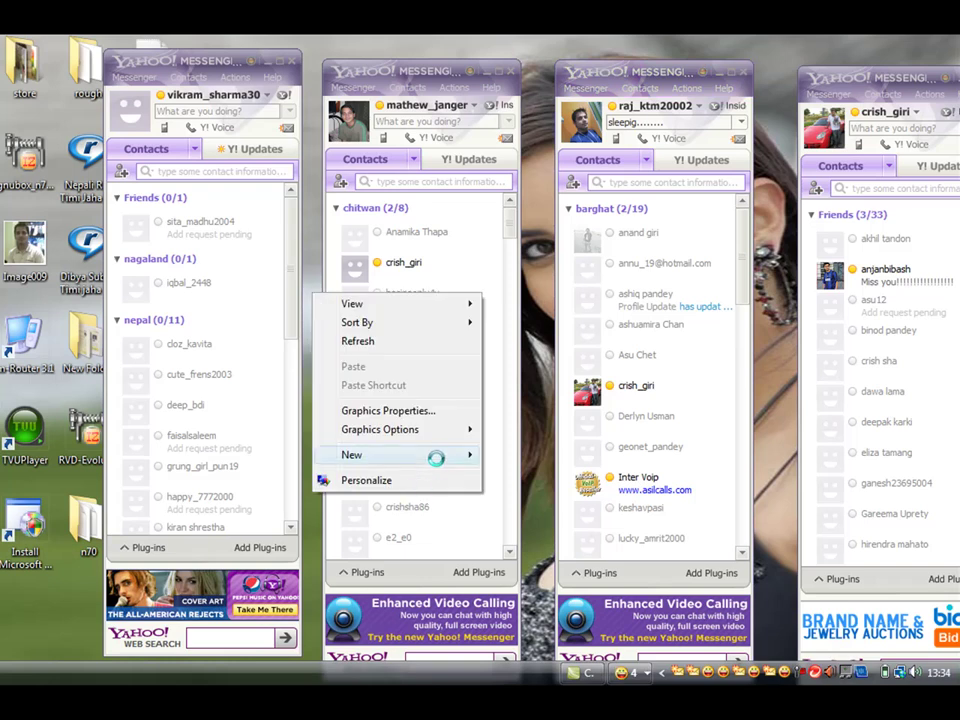
{"action": "mouse_move", "coordinate": [436, 457]}
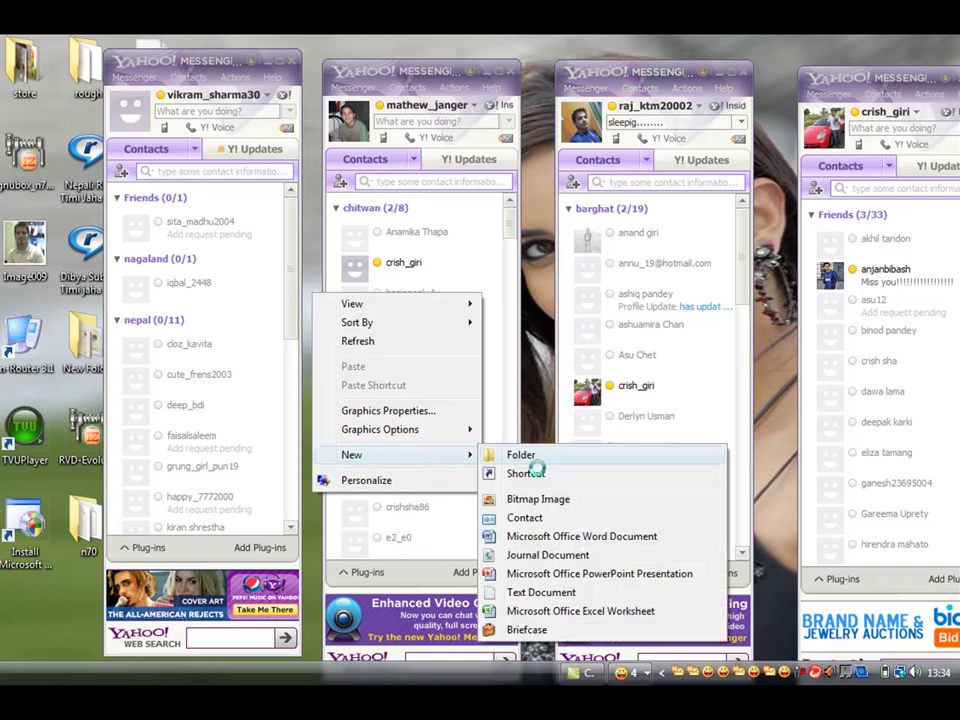
{"action": "left_click", "coordinate": [523, 594]}
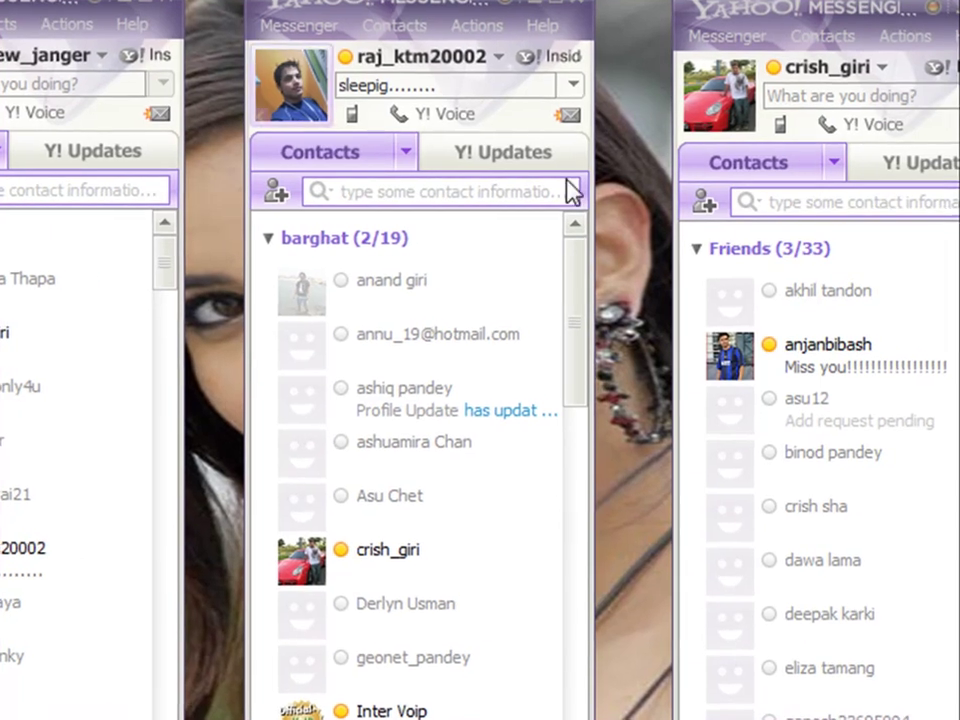
Sign the rightmost Messenger window out of its account and confirm with Yes.
{"action": "left_click", "coordinate": [728, 40]}
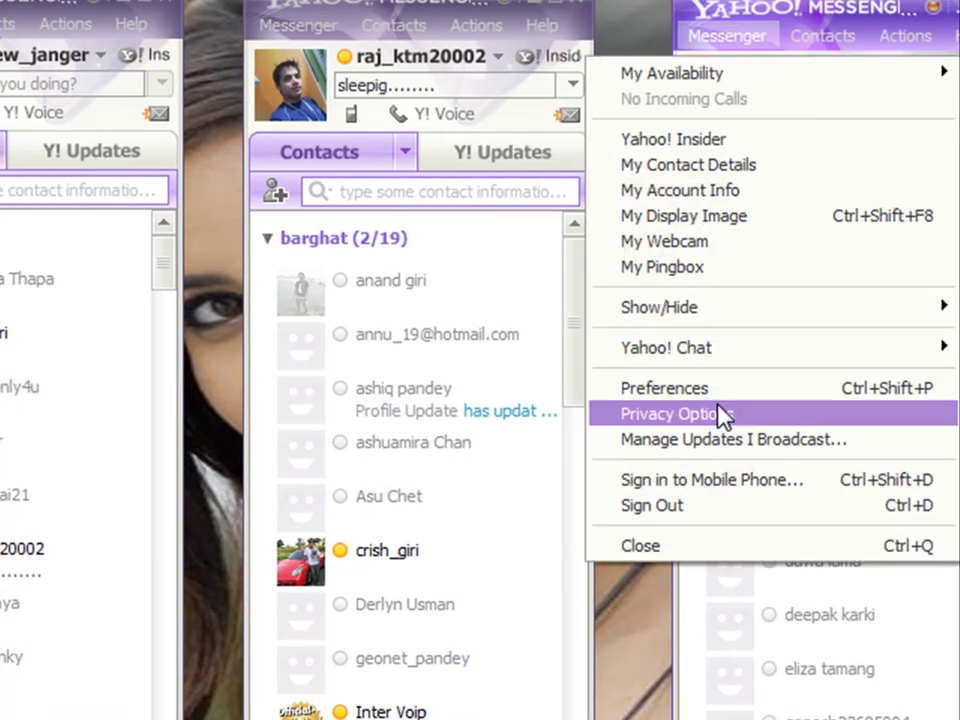
{"action": "left_click", "coordinate": [697, 507]}
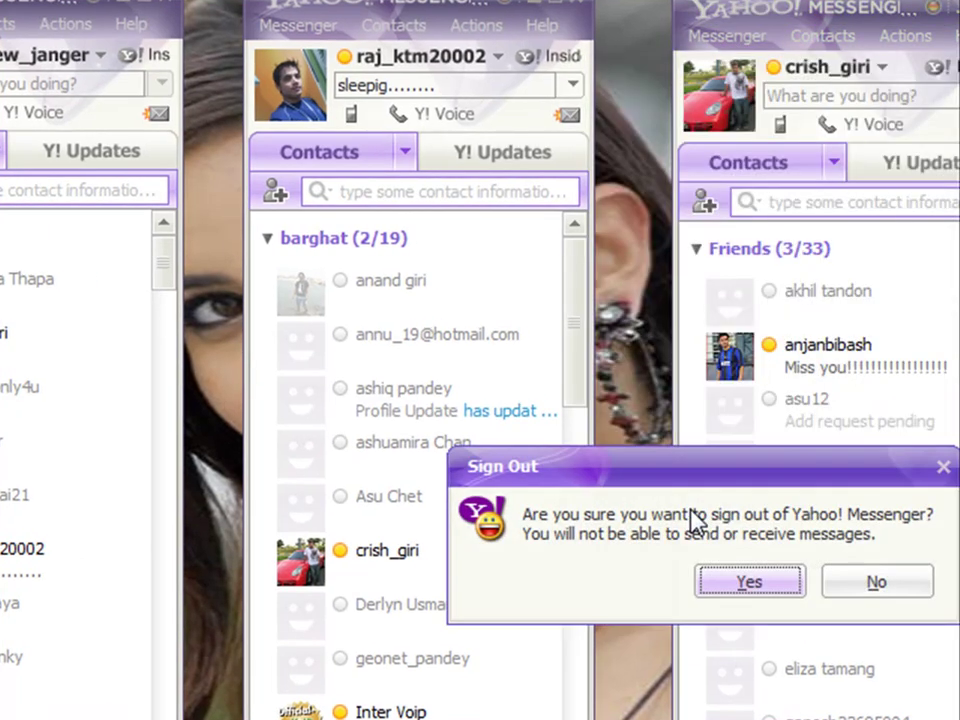
{"action": "left_click", "coordinate": [741, 583]}
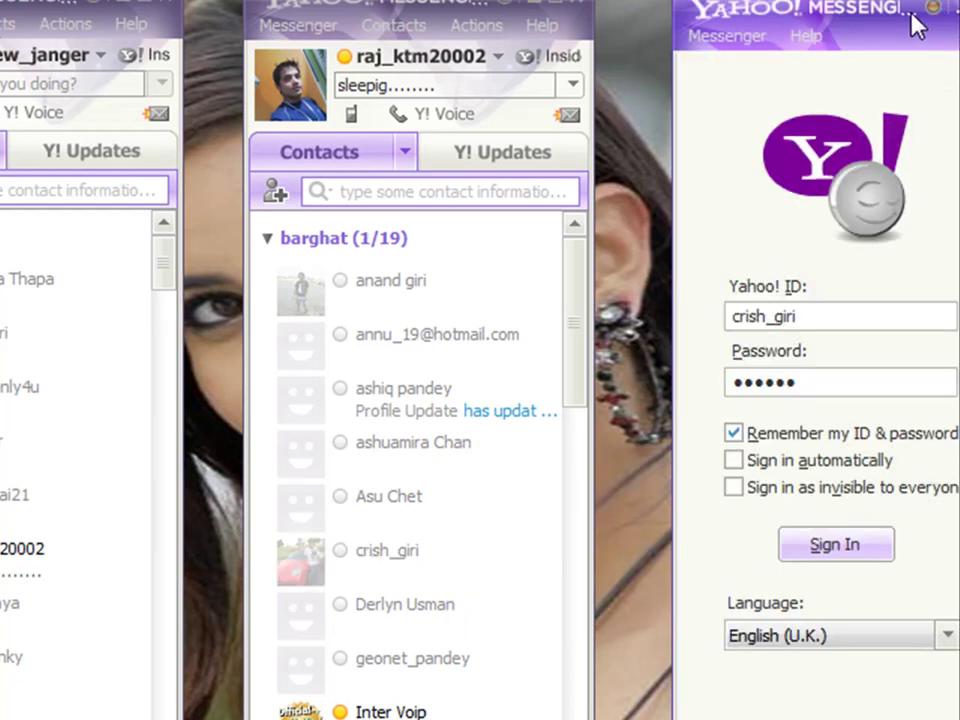
Move the returned login window further left and refresh the desktop.
{"action": "left_click_drag", "start_coordinate": [912, 25], "coordinate": [718, 20]}
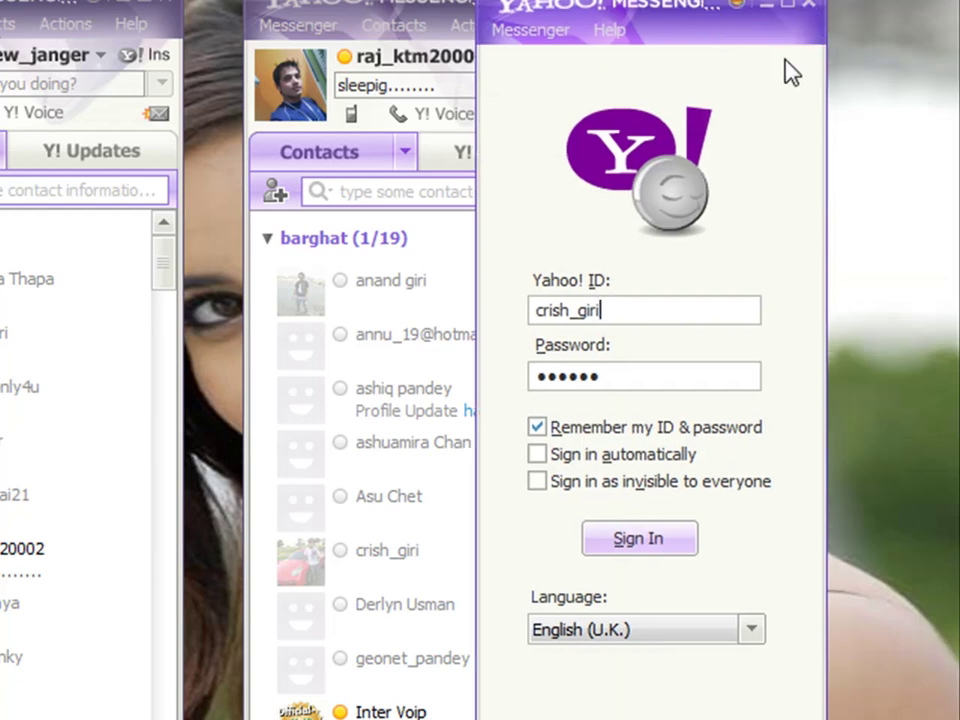
{"action": "right_click", "coordinate": [875, 113]}
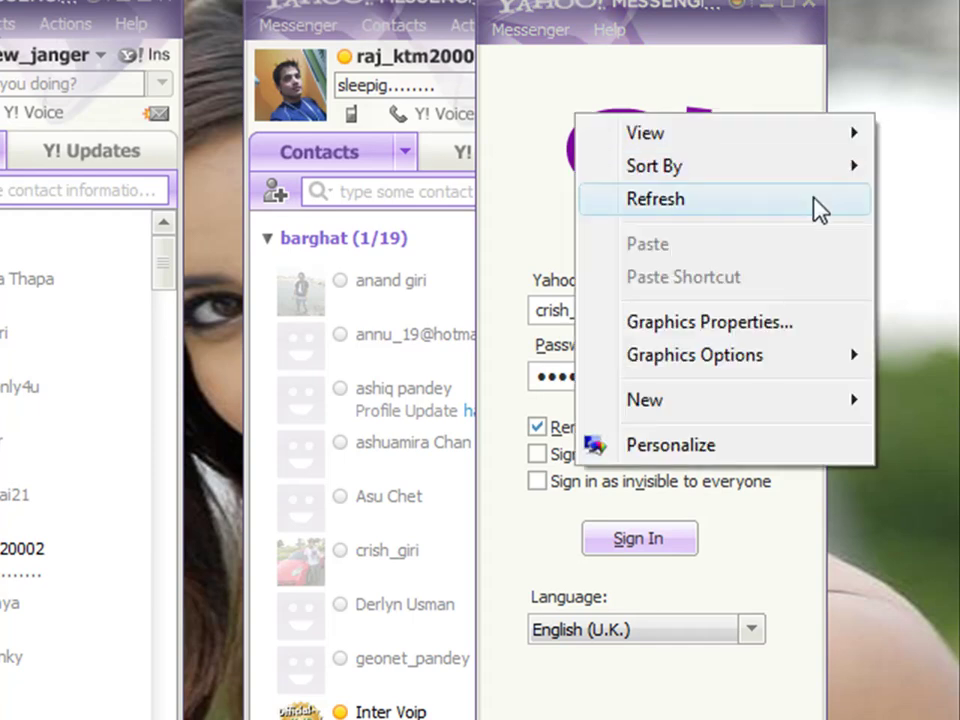
{"action": "left_click", "coordinate": [812, 199]}
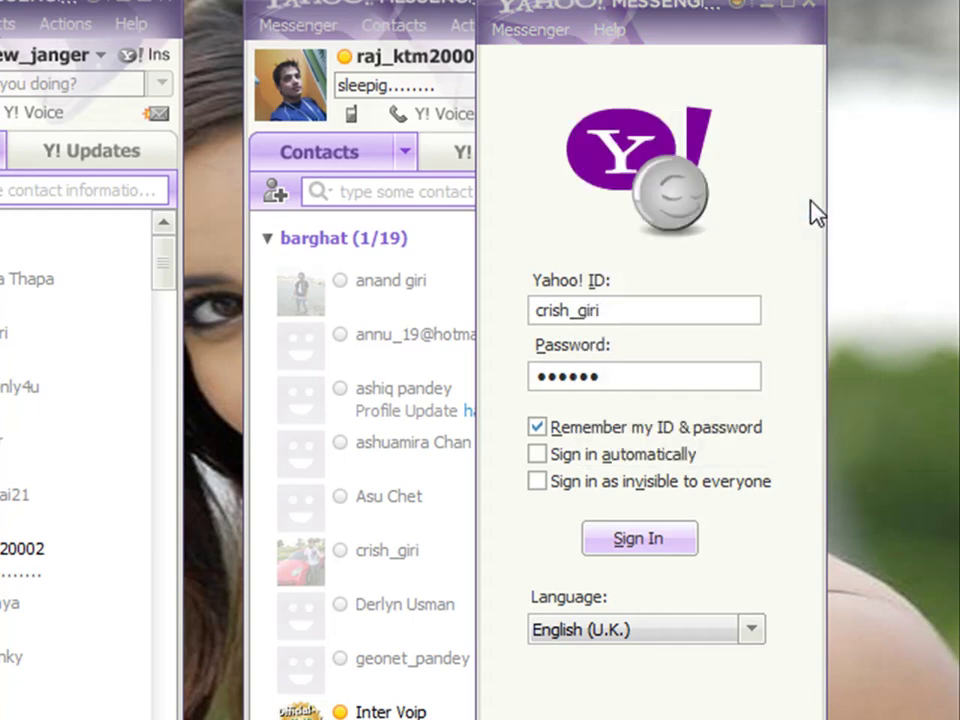